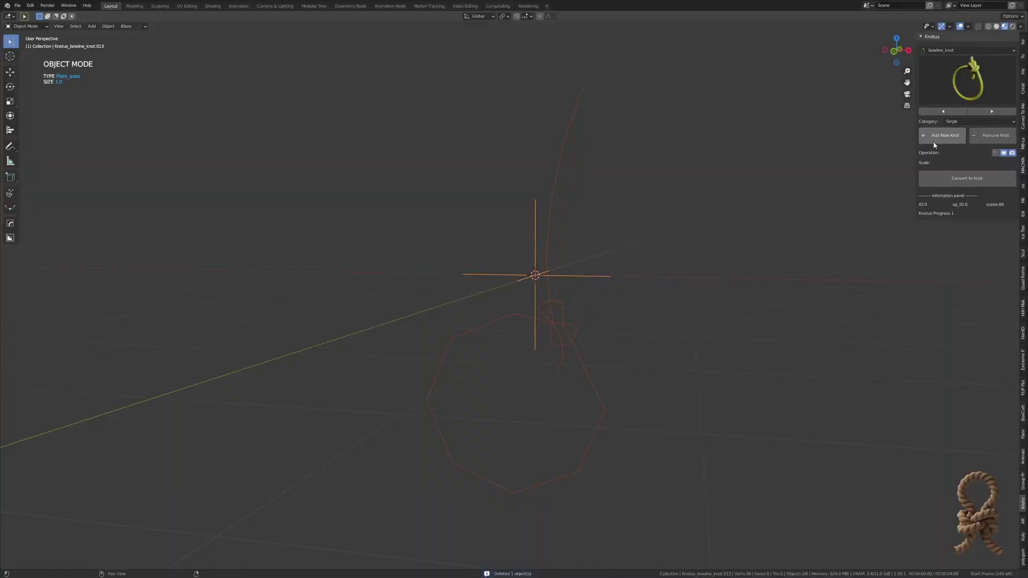
Step: Try yellow and orange rope materials, then replace the knot with a new diamond_knot rope
click(973, 296)
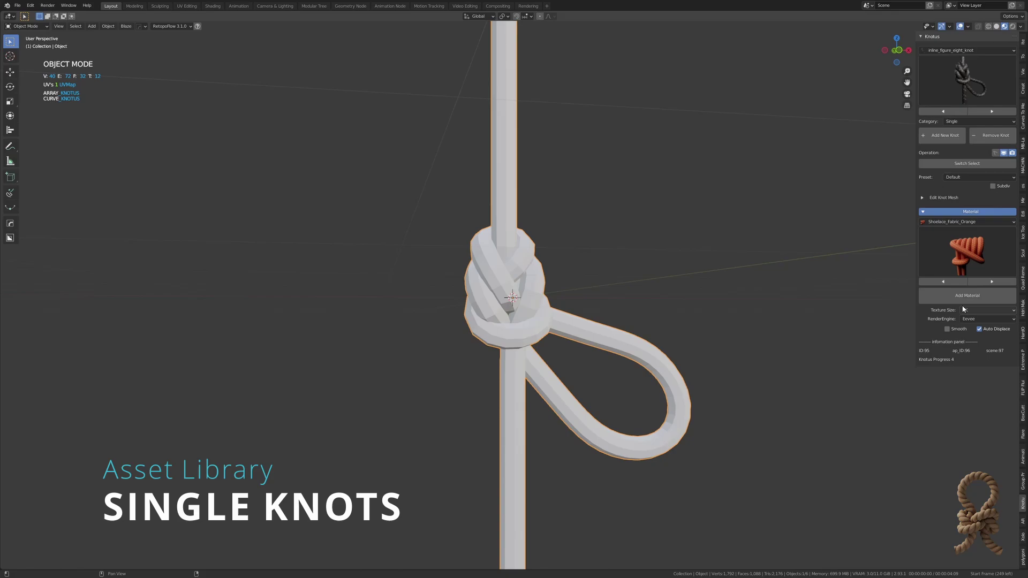
click(963, 301)
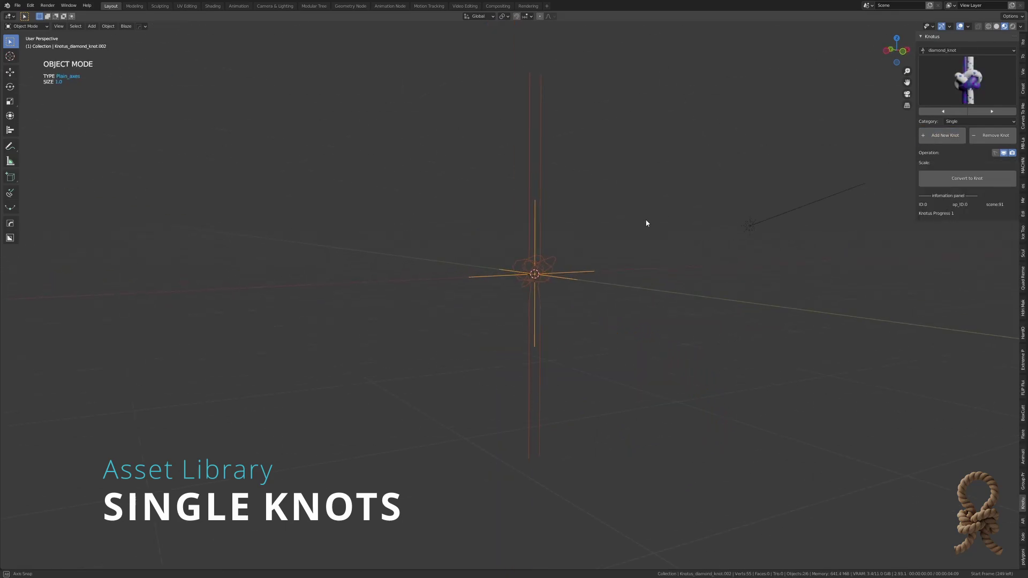
key(Delete)
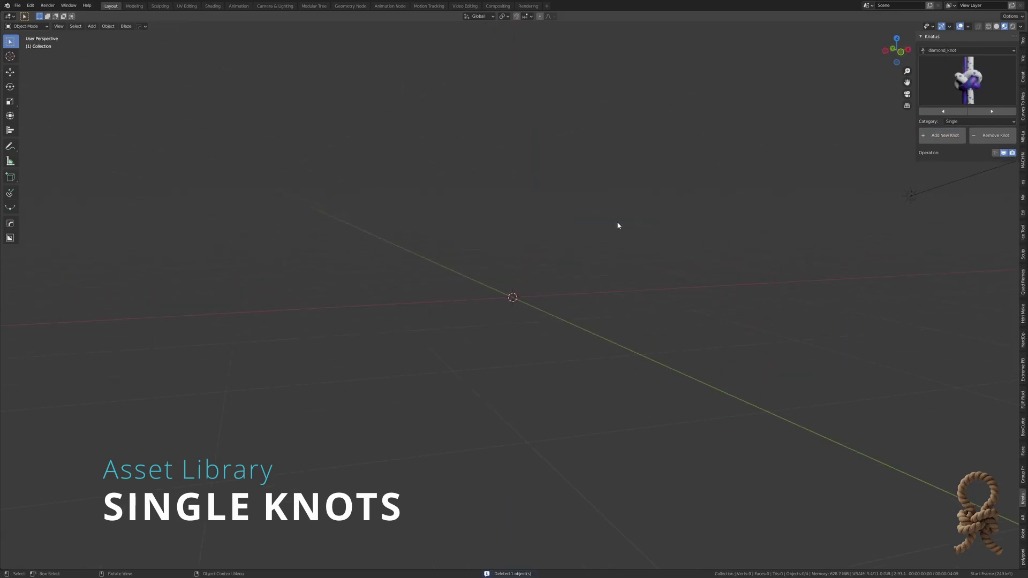
click(942, 135)
click(953, 180)
Step: Give the diamond knot rope the Climbingrope_Red material
click(966, 251)
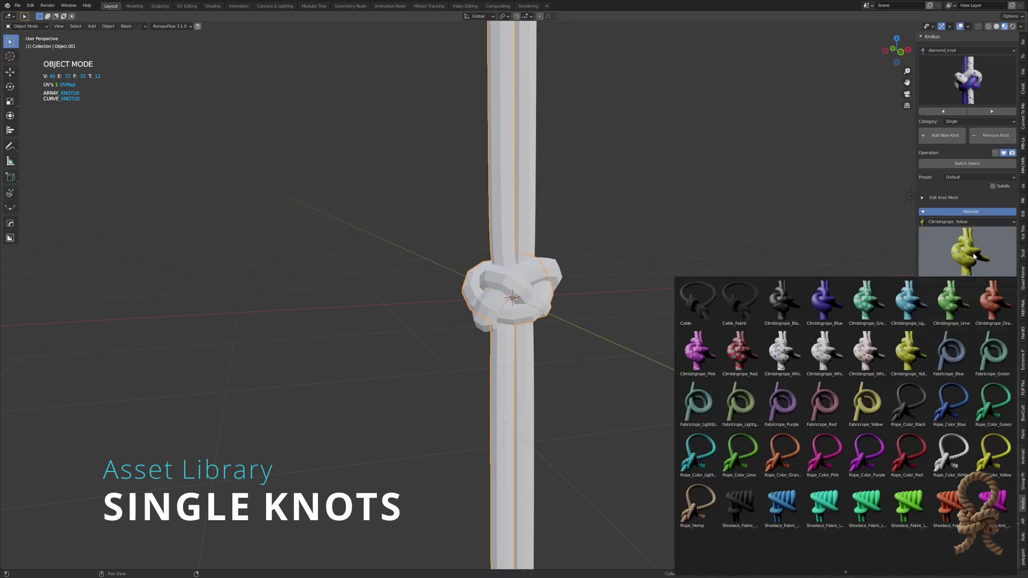
click(909, 355)
click(953, 268)
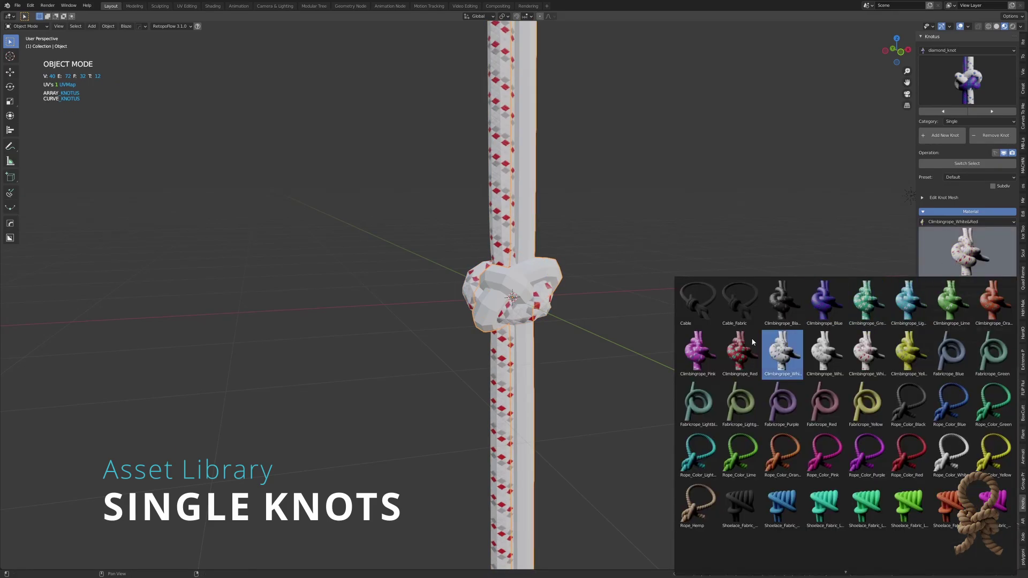
click(782, 355)
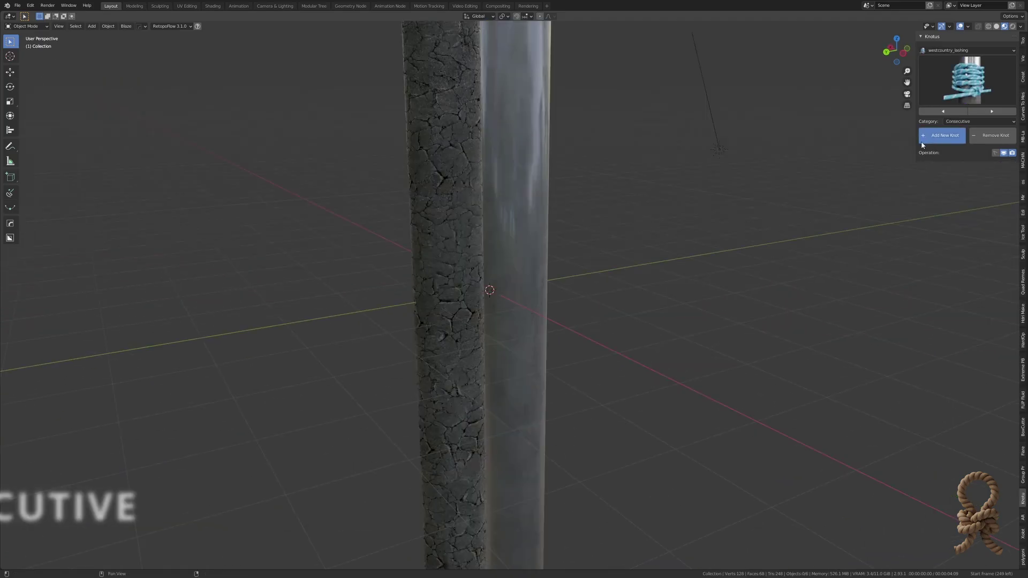
key(grave)
Step: Scale the westcountry lashing guide to 1.07 and convert it into rope around the poles
click(541, 245)
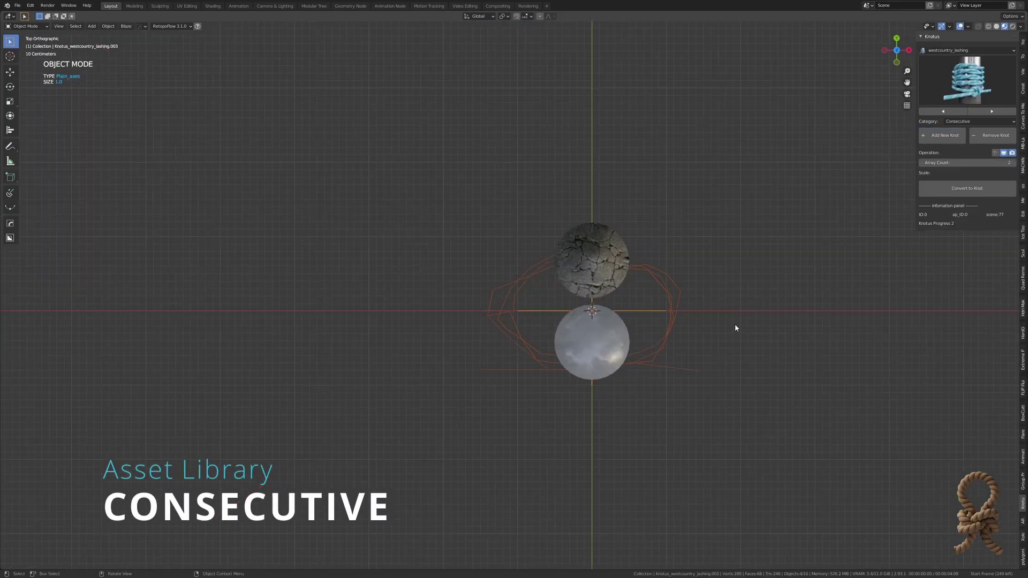
key(s)
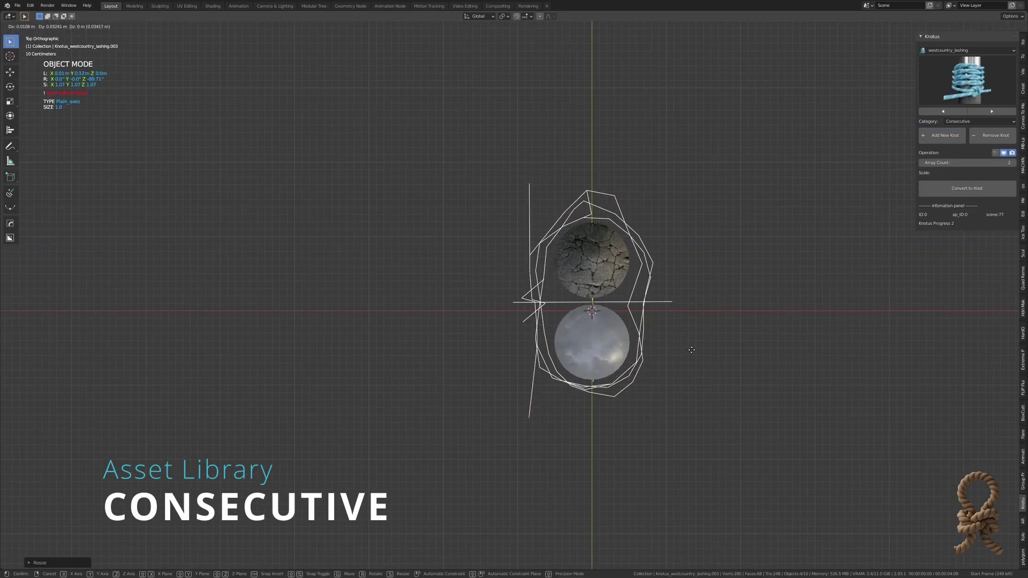
click(688, 348)
middle_drag(689, 349, 648, 277)
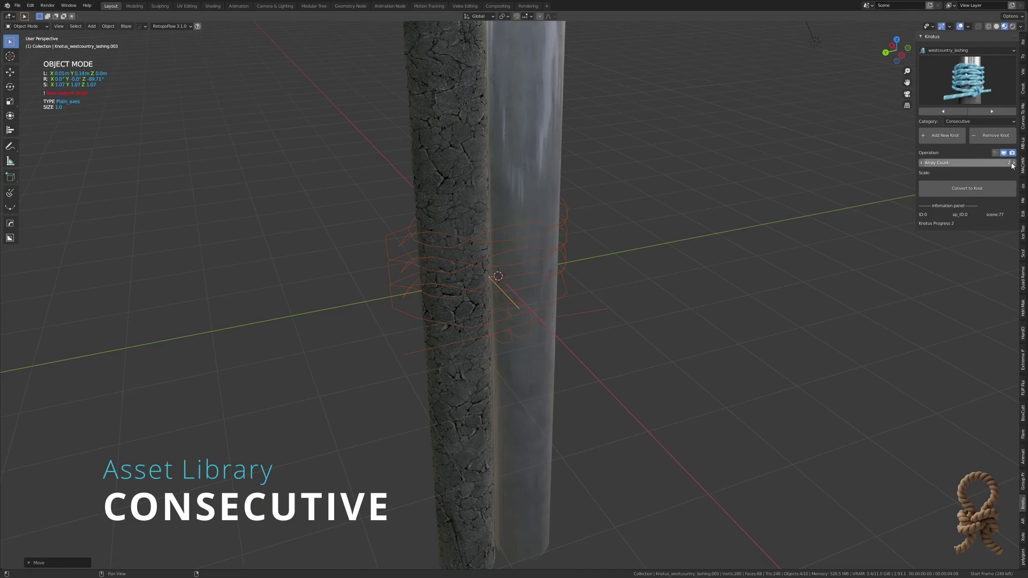
click(967, 189)
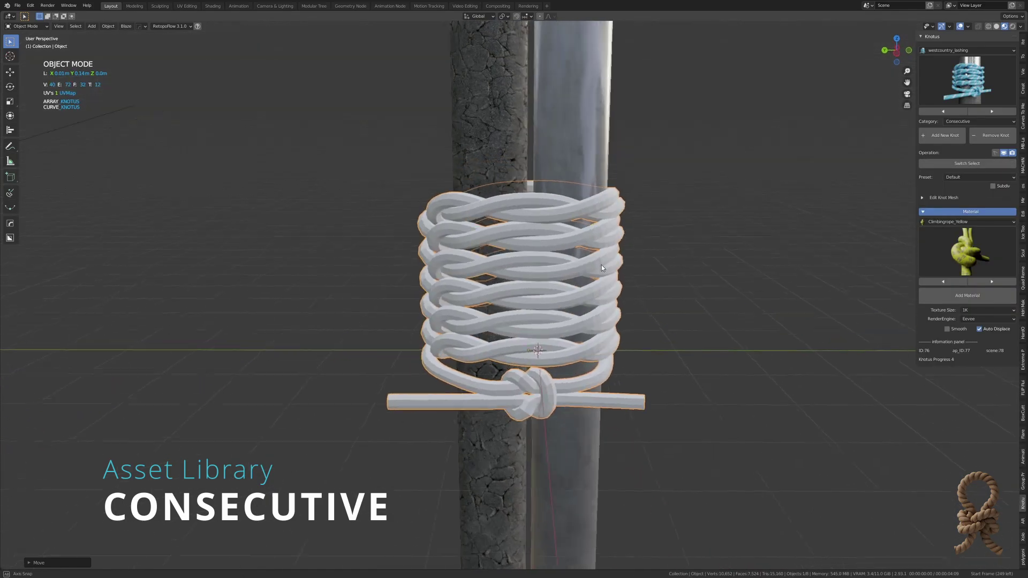
click(958, 294)
middle_drag(674, 333, 696, 327)
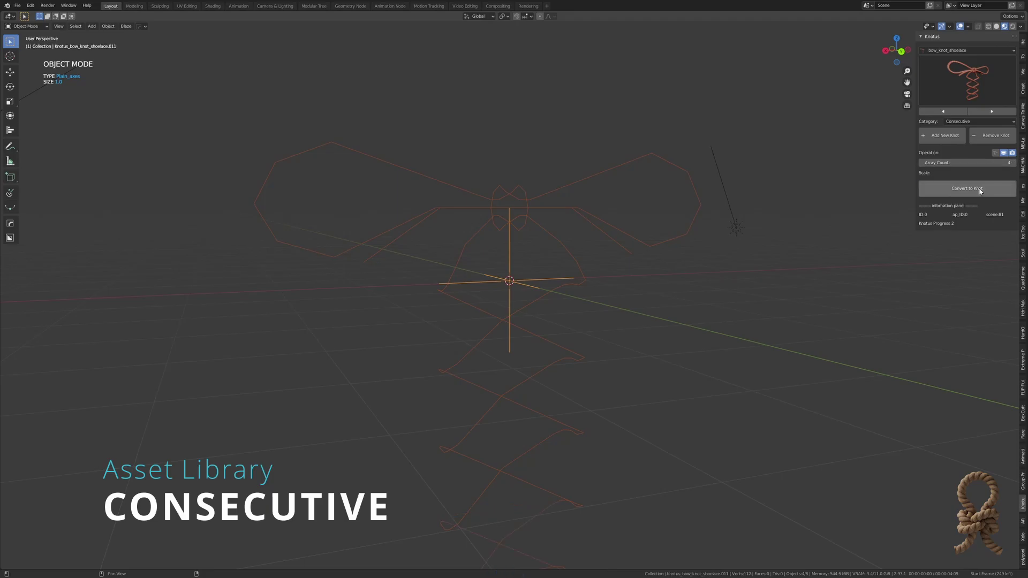
Step: Convert the bow_knot_shoelace guide into a smooth Shoelace_Fabric_Lightgreen lace
click(979, 191)
click(967, 251)
click(879, 496)
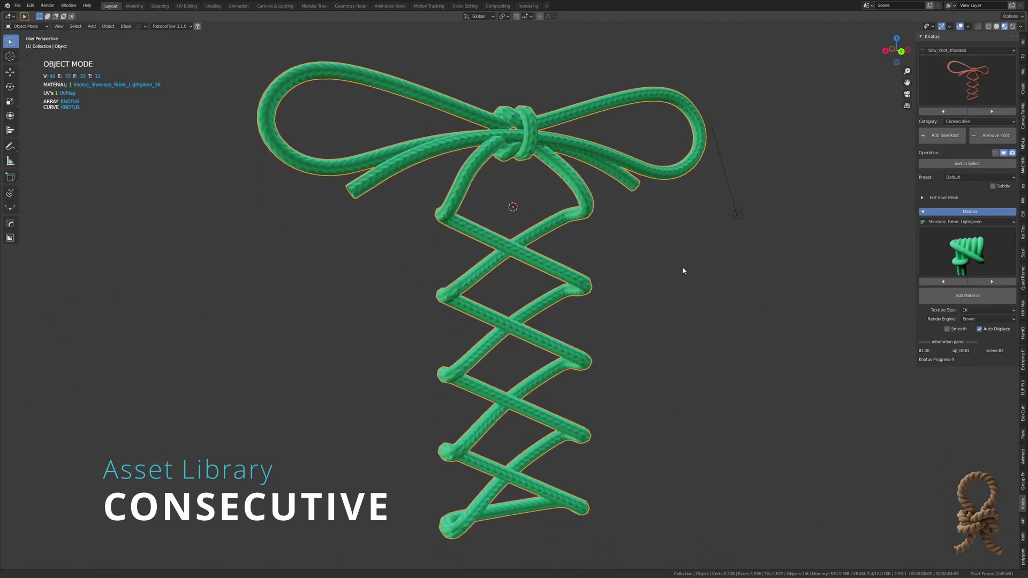
click(947, 328)
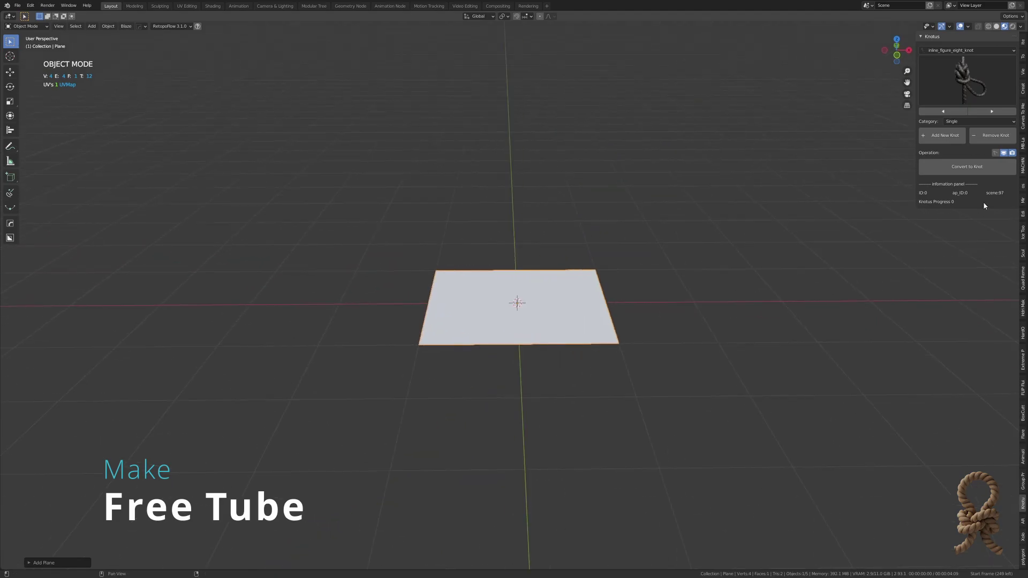
Step: Convert the plane into a rope ring with a green rope material
click(967, 166)
click(966, 251)
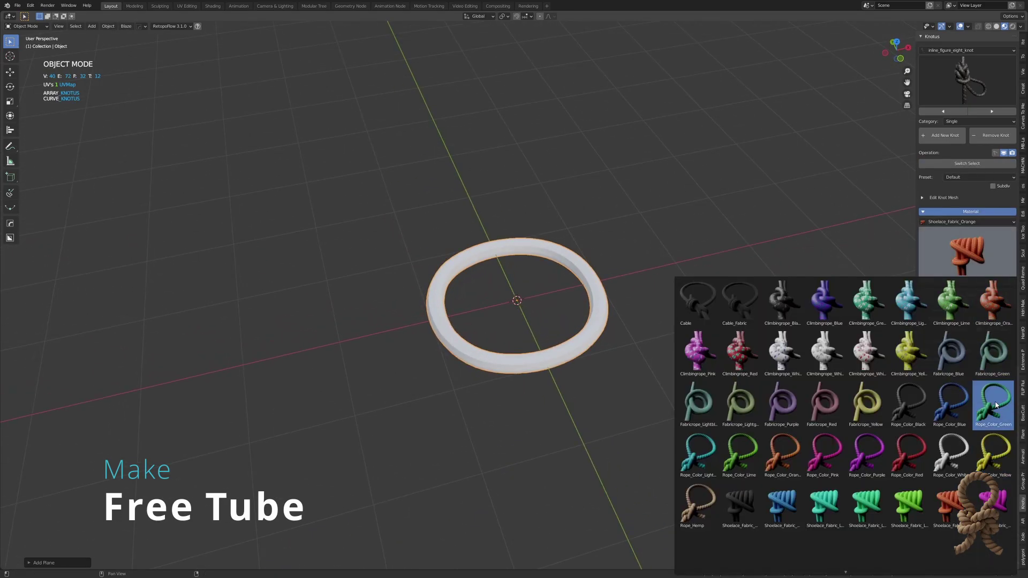
click(993, 353)
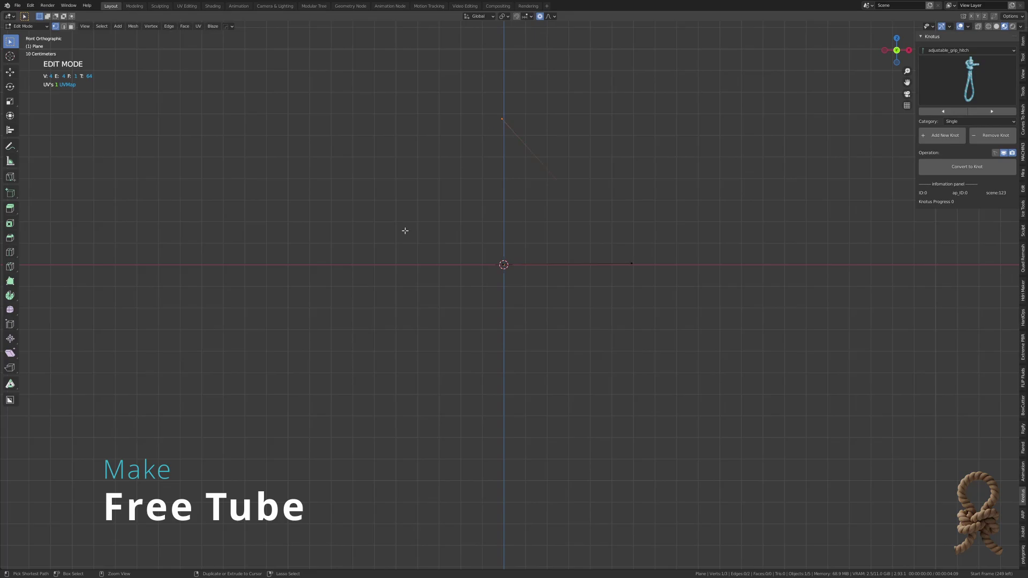
Step: Extend the vertex path to a new point and give the tube Shoelace_Nylon_Blue
middle_drag(503, 383, 587, 365)
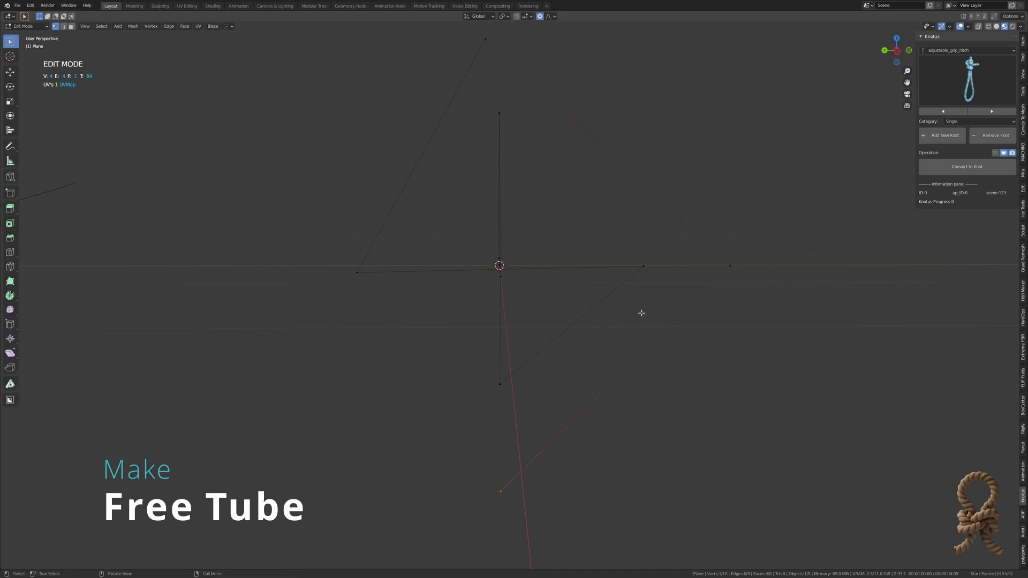
ctrl+right_click(736, 250)
mouse_move(736, 250)
middle_down()
mouse_move(643, 259)
mouse_move(769, 282)
mouse_move(749, 290)
middle_up()
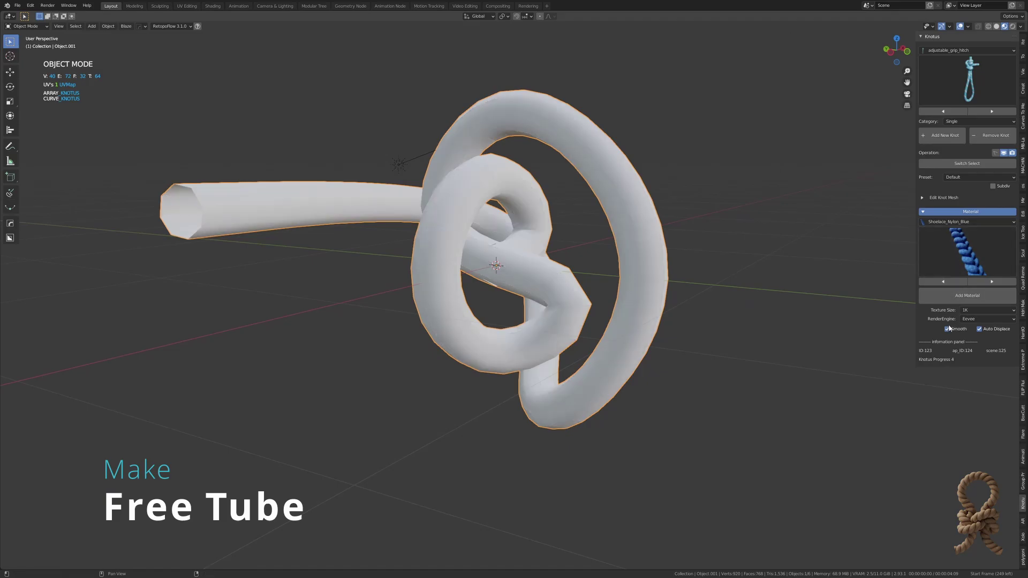
click(967, 295)
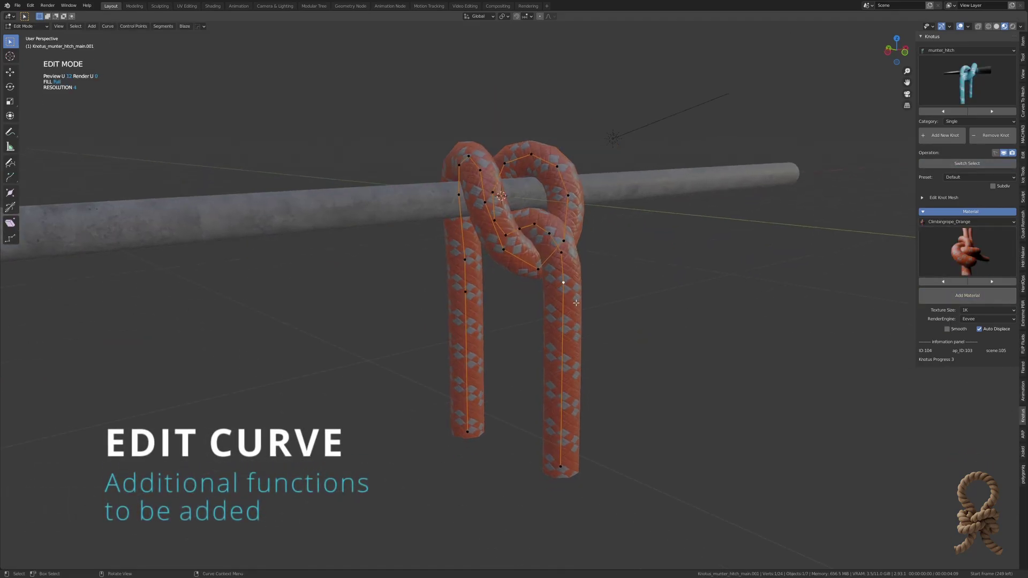
Step: Subdivide the right strand twice and extend its end
right_click(575, 303)
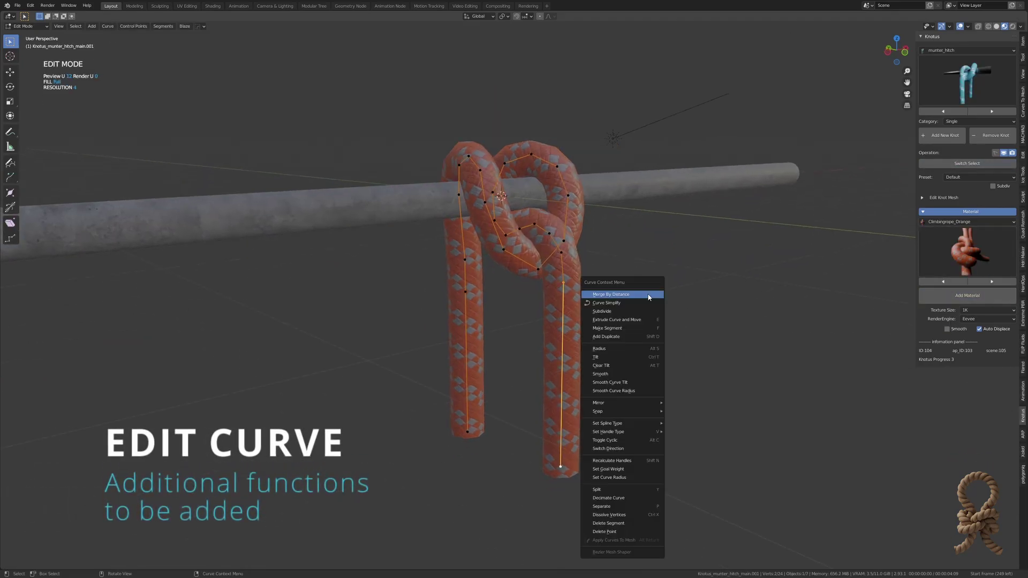
click(597, 308)
right_click(581, 300)
click(597, 308)
middle_drag(584, 341, 624, 337)
key(g)
click(589, 412)
mouse_move(589, 412)
middle_down()
mouse_move(633, 374)
mouse_move(544, 367)
middle_up()
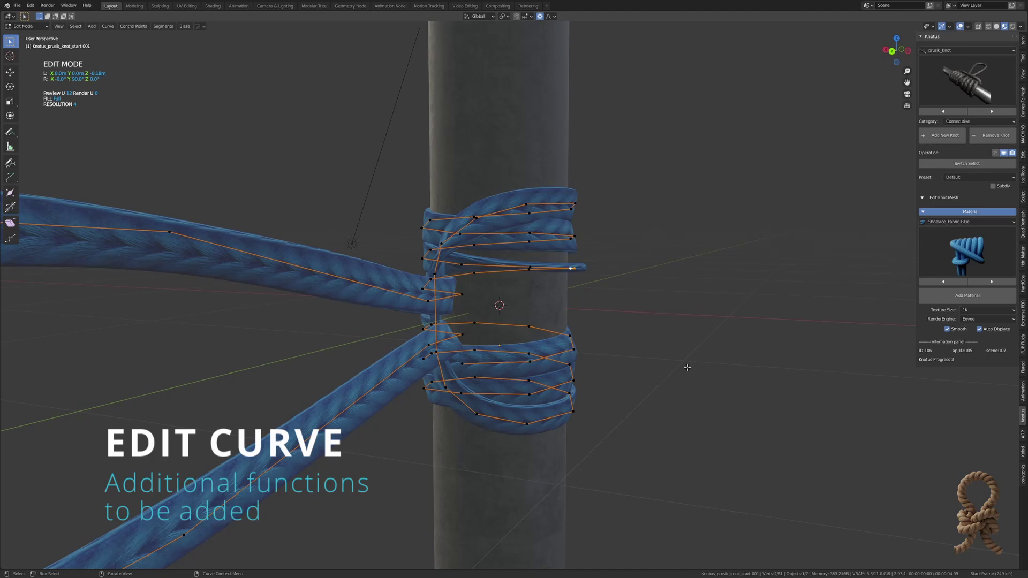
Step: Tilt the prusik knot's curve points and move a point on the upper wraps
key(ctrl+t)
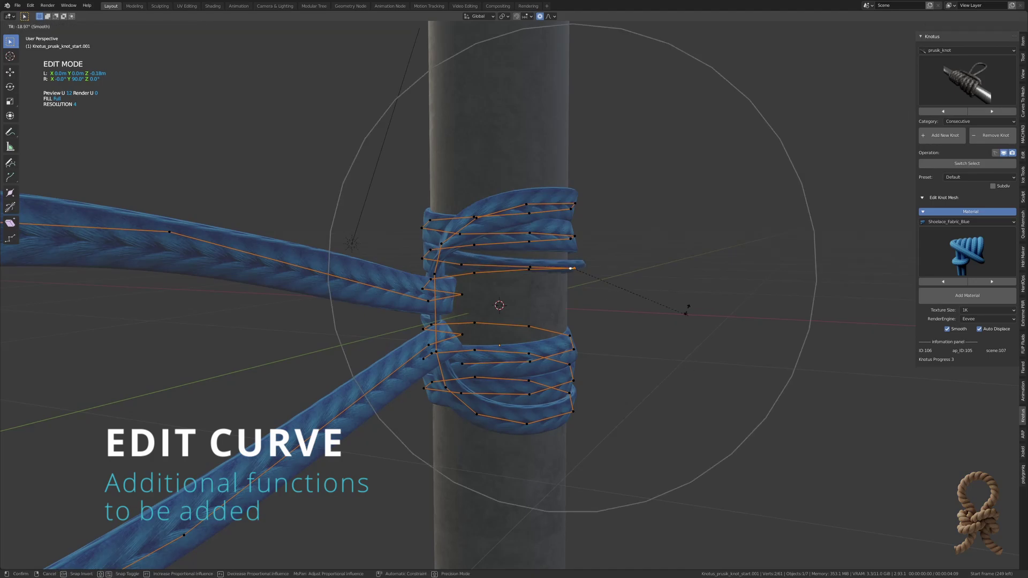
click(621, 219)
middle_drag(621, 219, 514, 203)
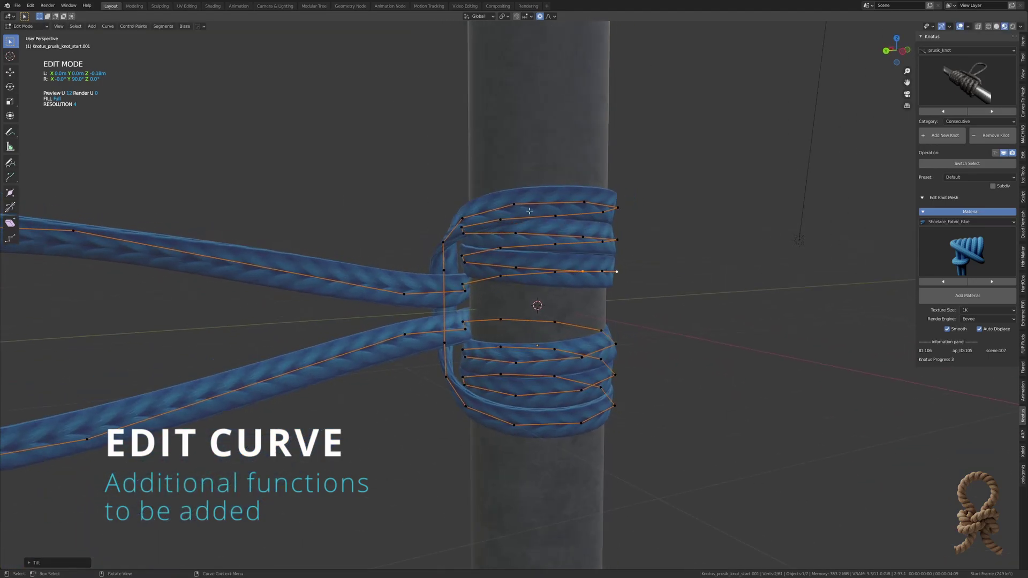
click(511, 200)
key(g)
click(590, 207)
Step: Reshape the wraps around the pole with proportional moves and a scale
key(g)
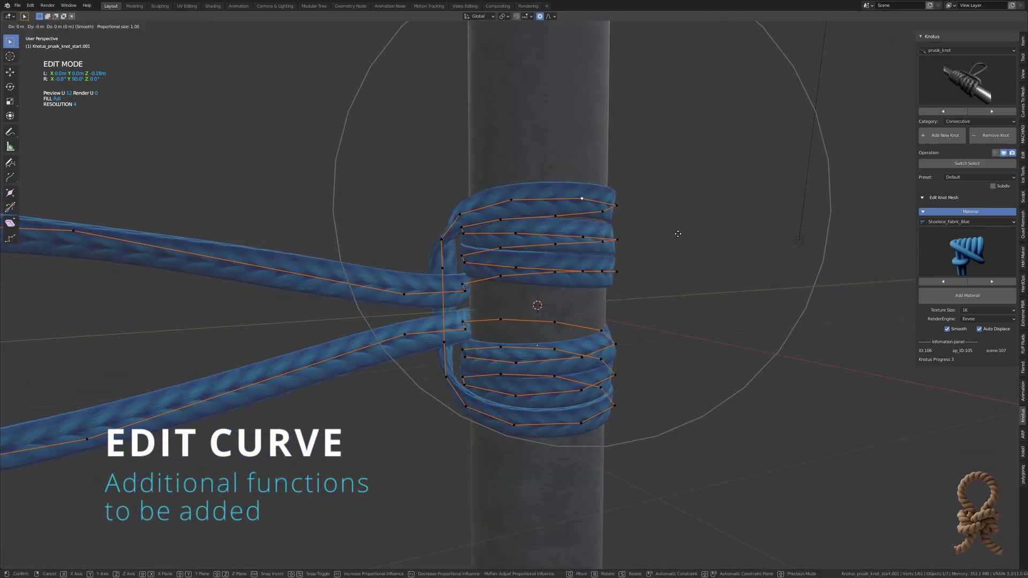
click(677, 233)
middle_drag(677, 234, 574, 367)
click(575, 367)
key(g)
click(550, 332)
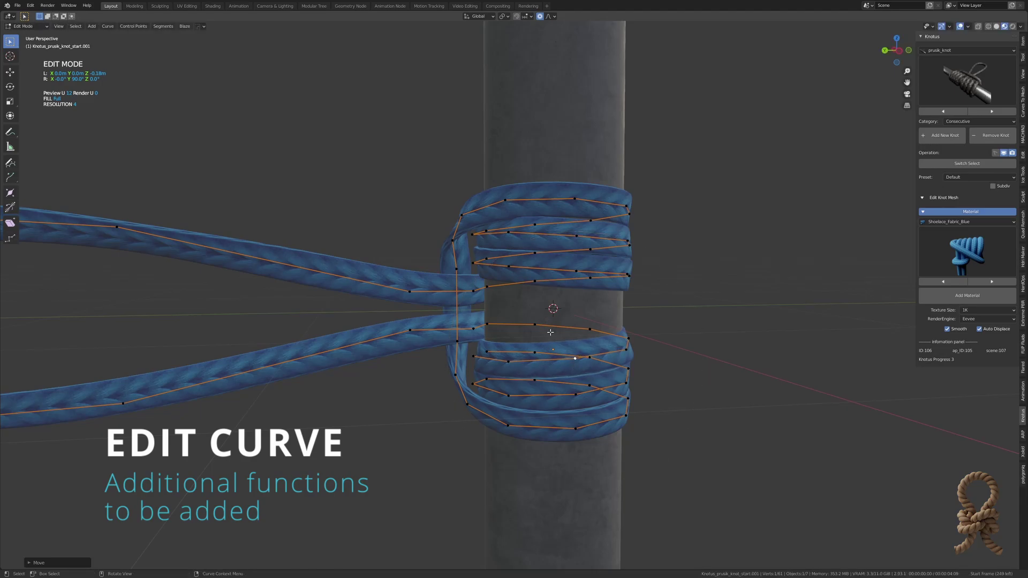
key(s)
click(476, 326)
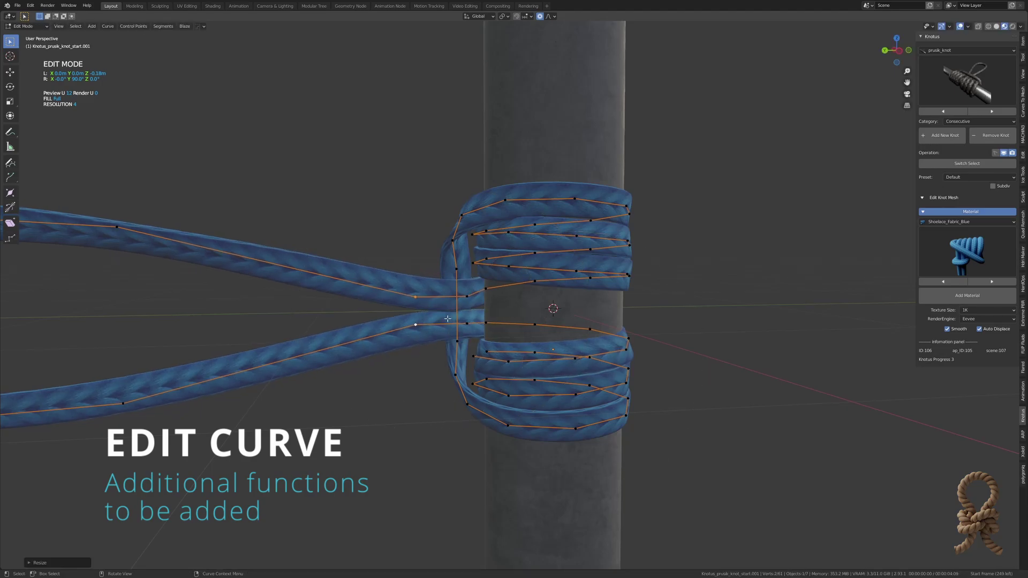
Step: Shrink the rope loop proportionally, clear the selection and return to Object Mode
shift+middle_drag(274, 260, 398, 247)
key(l)
key(s)
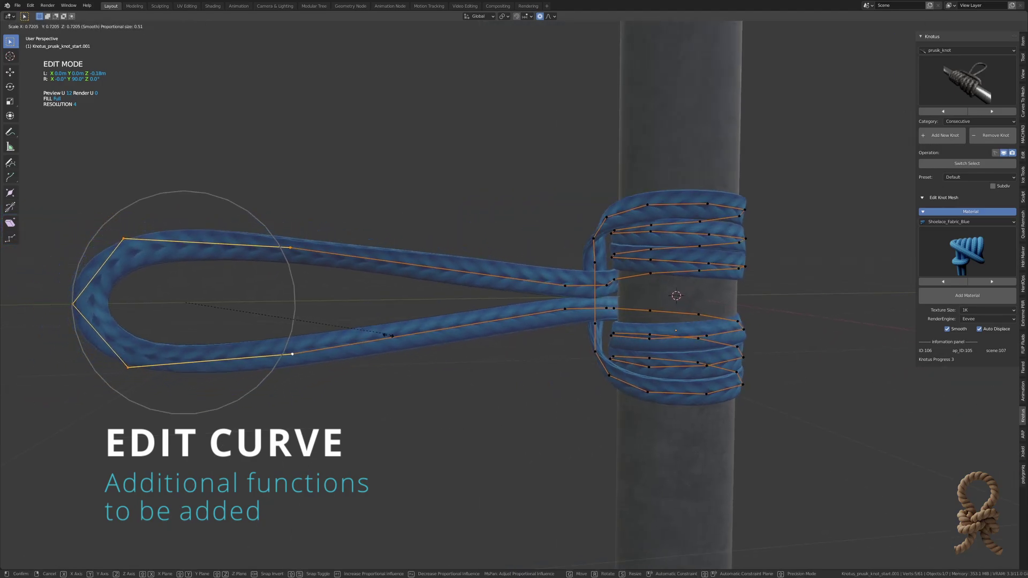
click(549, 312)
key(Tab)
middle_drag(527, 300, 566, 345)
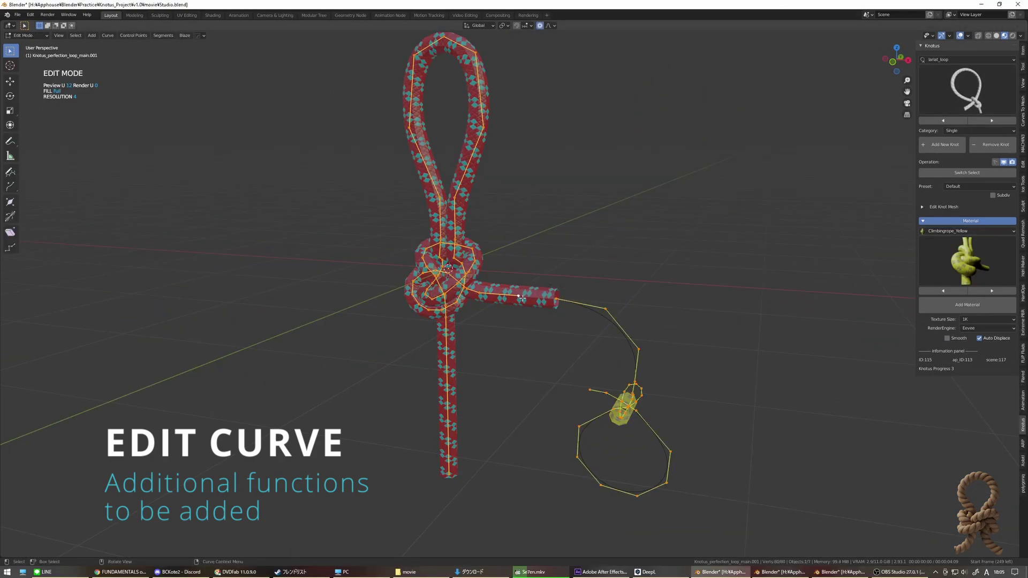
key(alt+a)
mouse_move(603, 268)
middle_down()
mouse_move(592, 278)
mouse_move(603, 272)
middle_up()
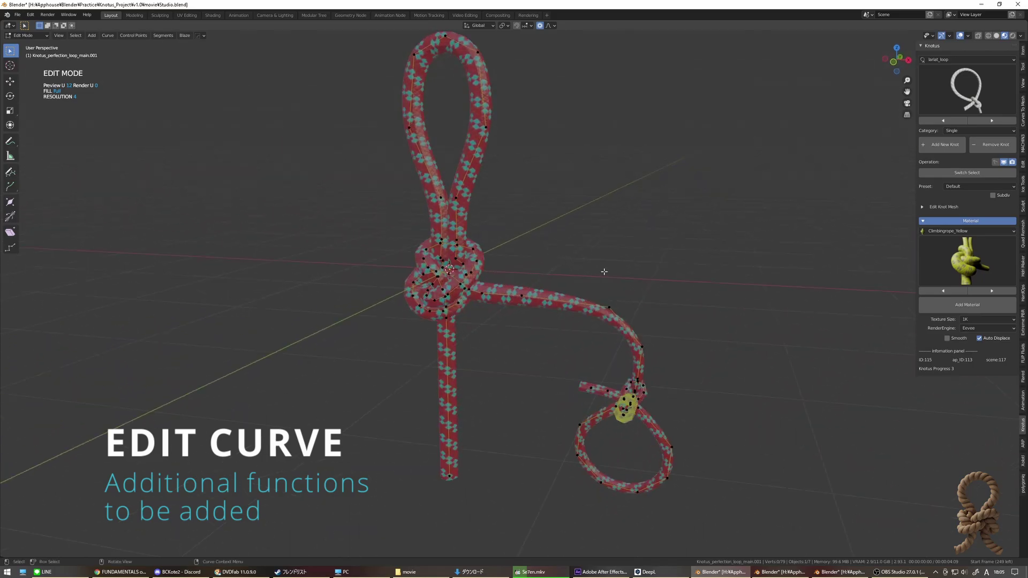
click(1023, 49)
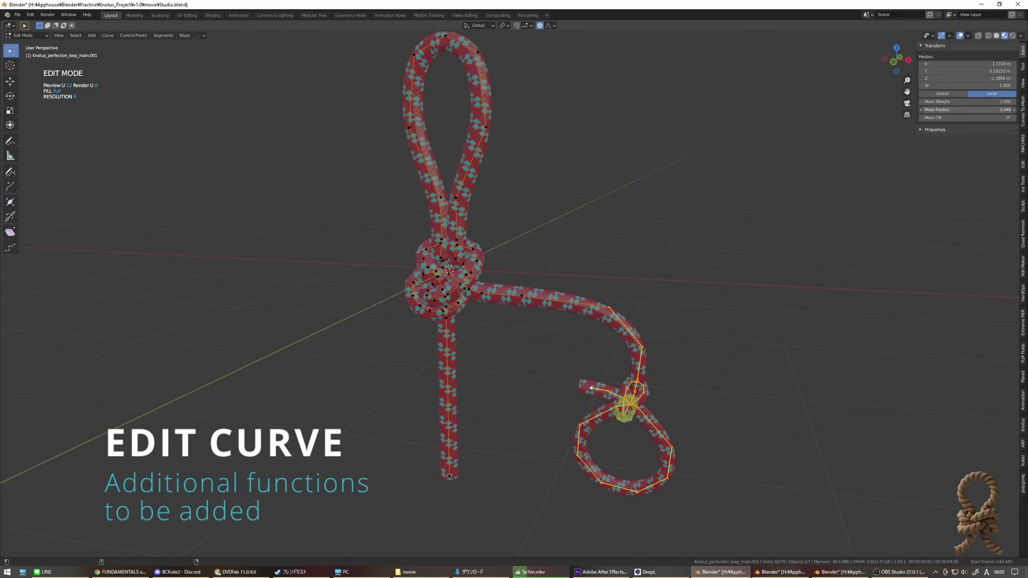
key(Tab)
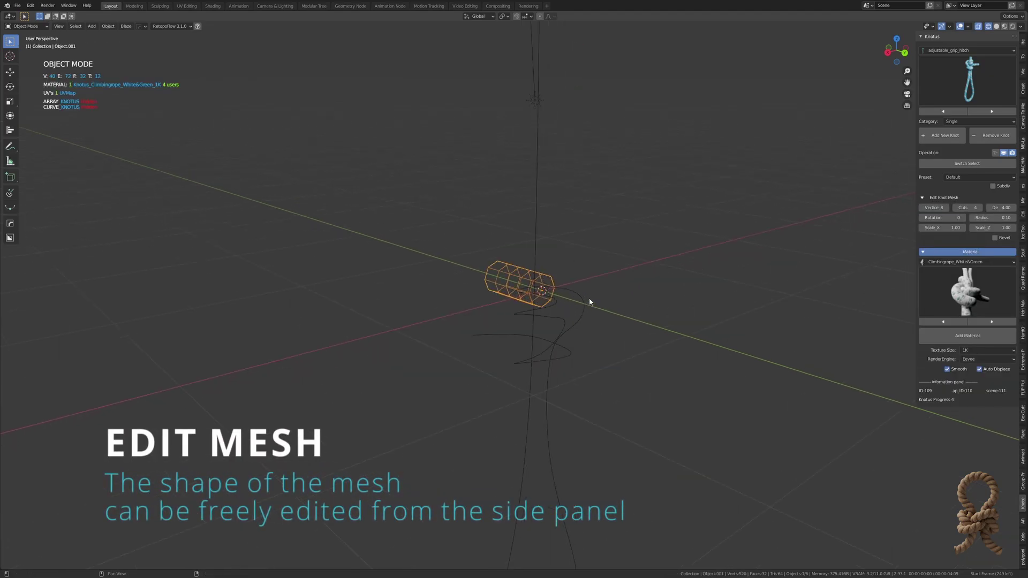
Step: Change the cable mesh's side count, inspecting it from several angles
middle_drag(592, 298, 633, 283)
scroll(633, 283, up, 5)
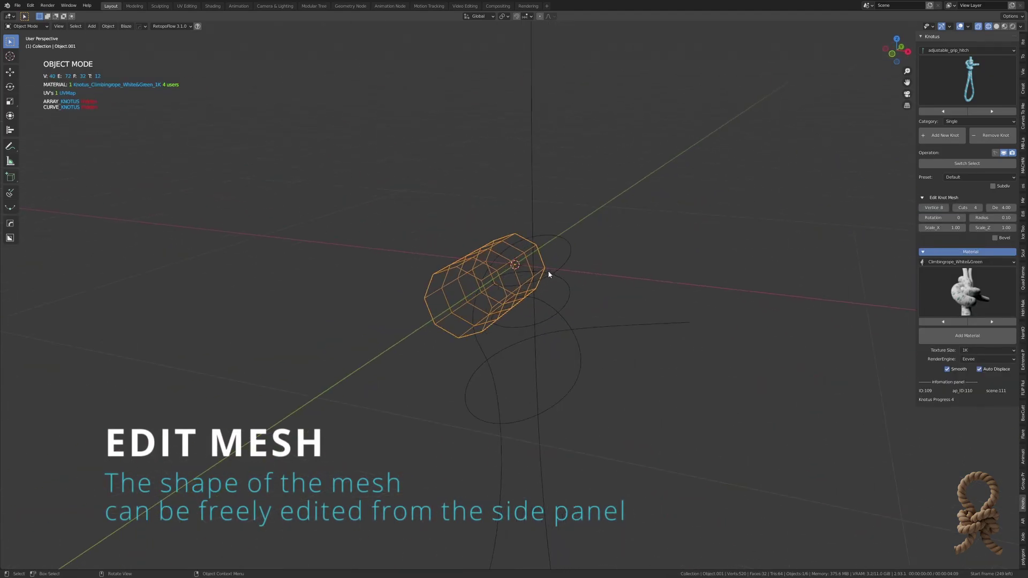
click(921, 209)
click(921, 208)
click(921, 208)
click(947, 208)
click(947, 208)
click(947, 209)
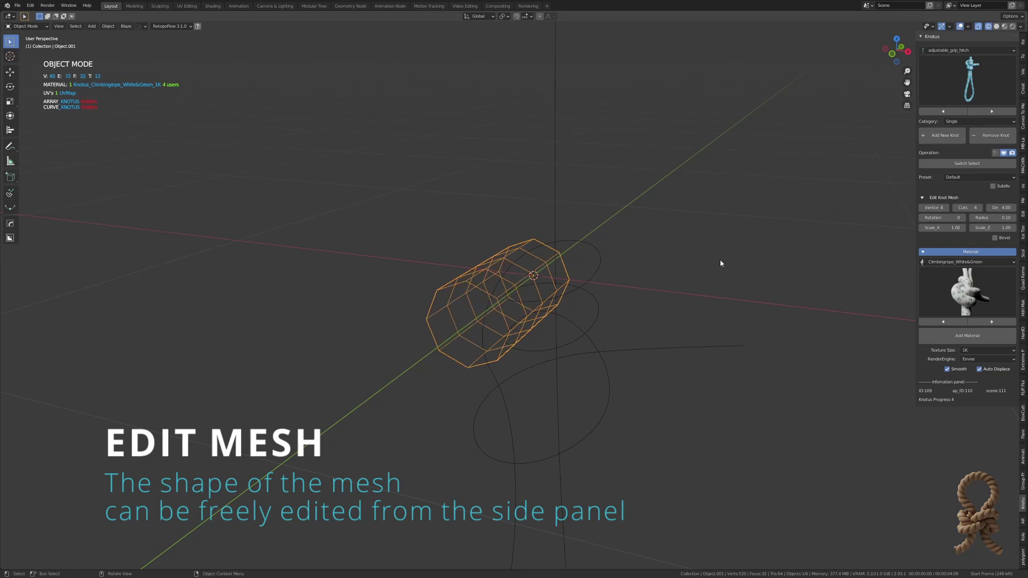
middle_drag(720, 263, 835, 241)
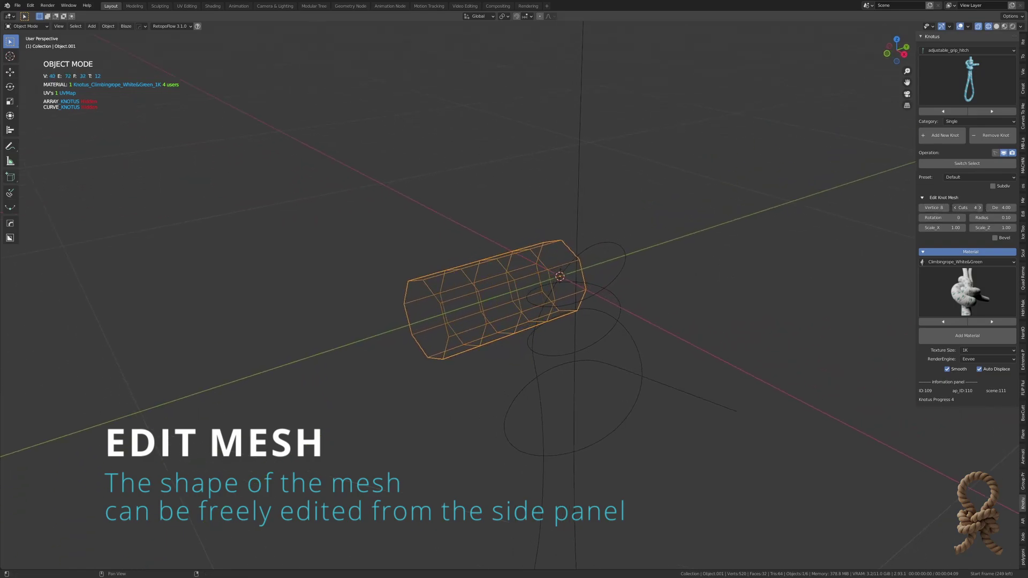
middle_drag(856, 241, 645, 252)
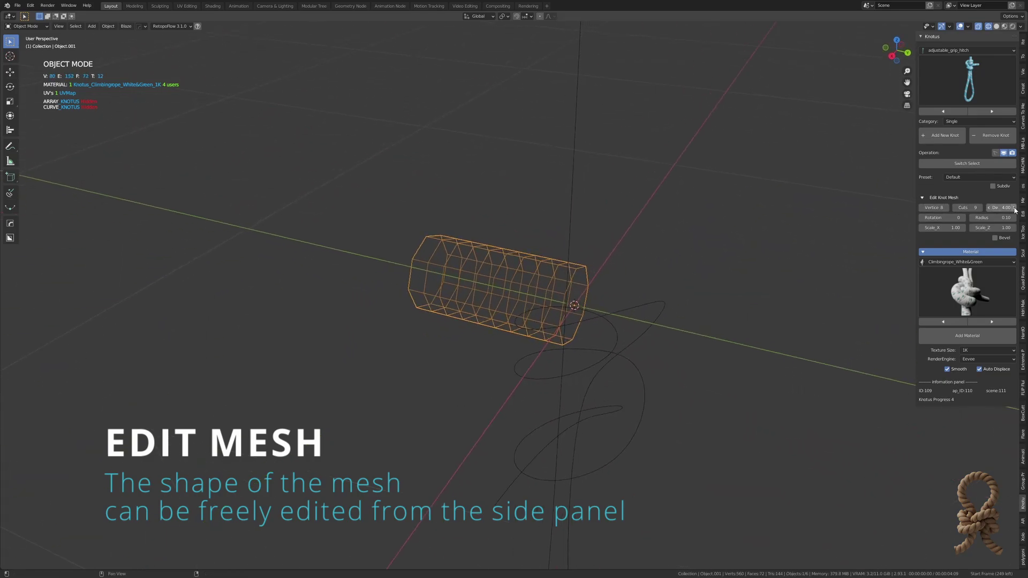
Step: Adjust the knot mesh's De value, flatten its scale on one axis and set Cuts to 2
mouse_move(1003, 208)
mouse_down()
mouse_move(980, 218)
mouse_move(1004, 215)
mouse_up()
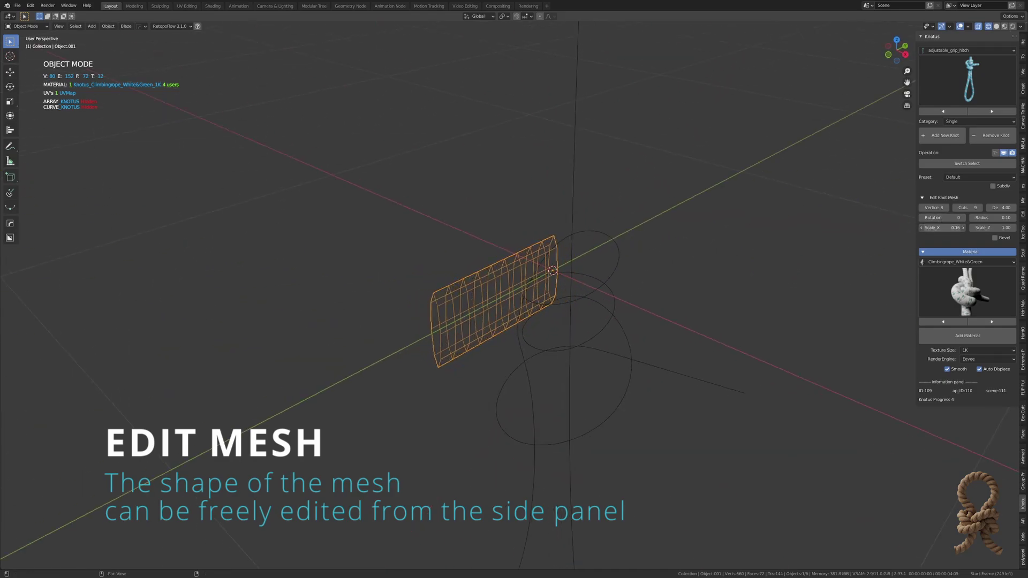
drag(993, 227, 975, 228)
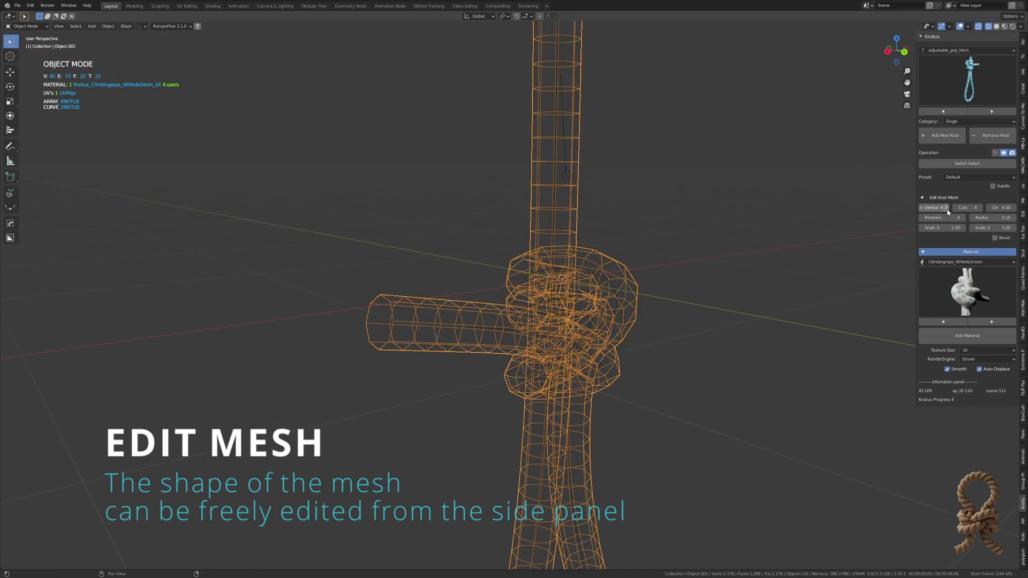
click(955, 207)
click(954, 208)
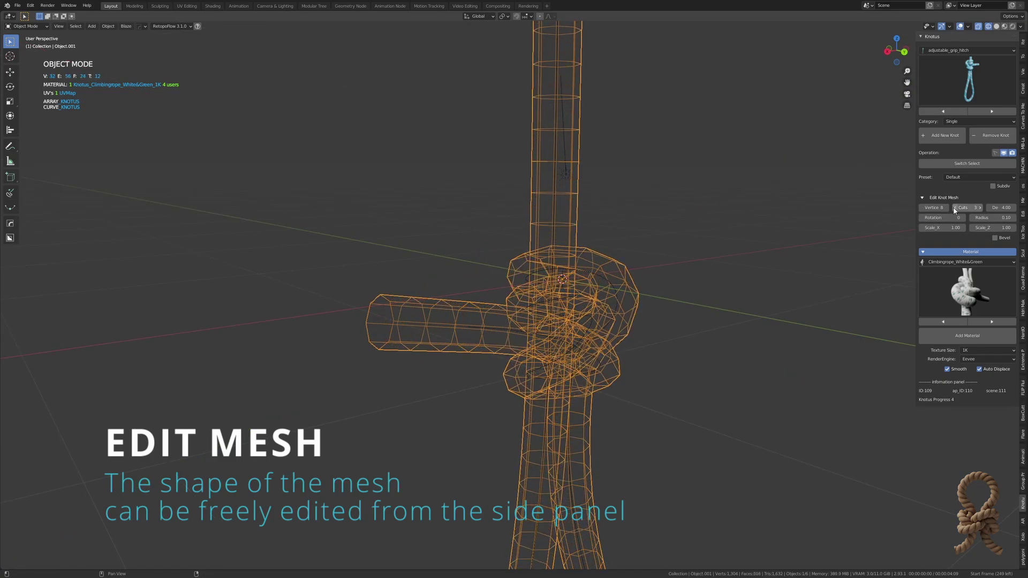
click(954, 207)
click(954, 208)
drag(990, 211, 764, 265)
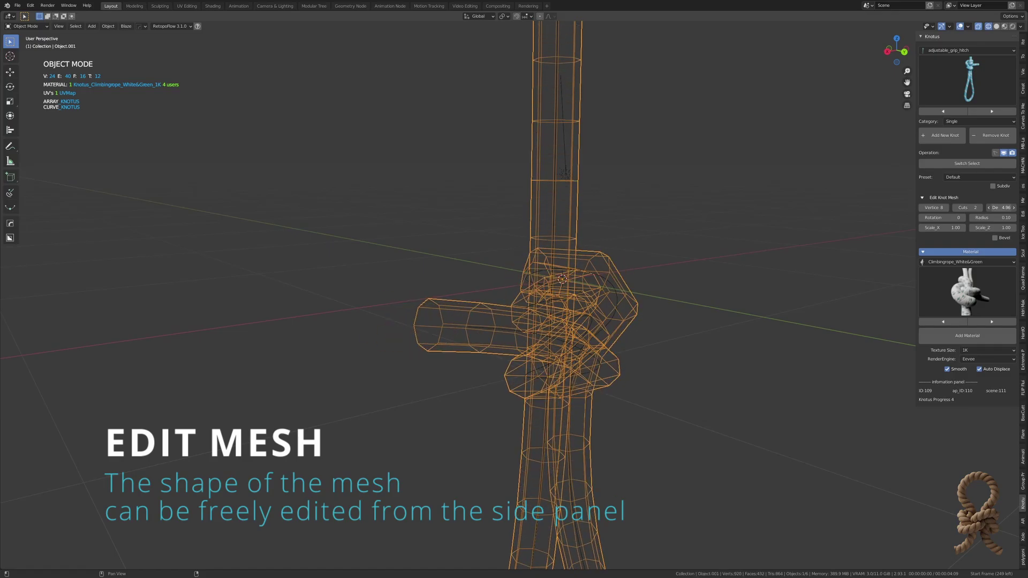
key(shift+z)
drag(1000, 207, 963, 208)
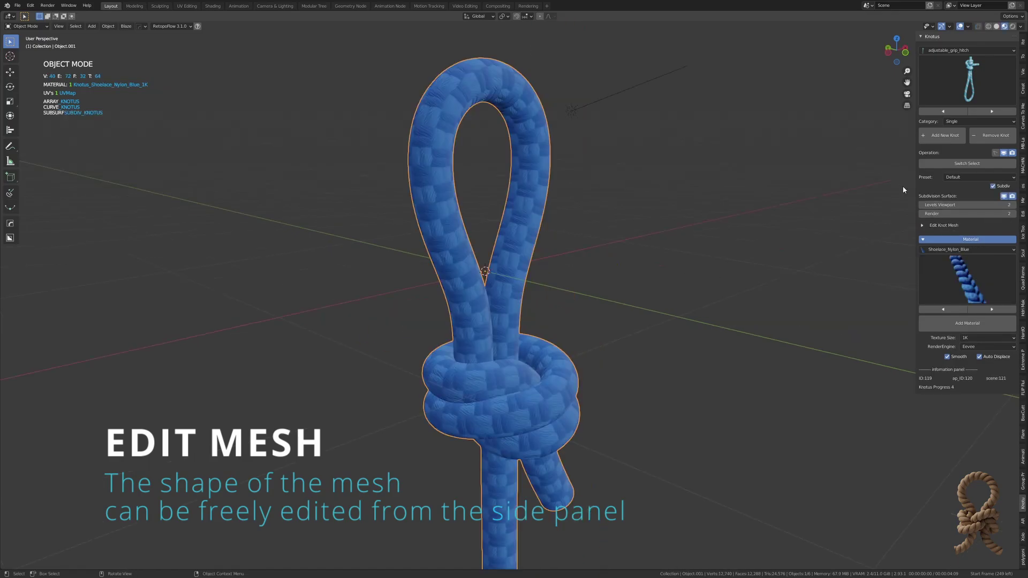
Step: Cycle the knot's preset through Strap, Lace and Cord, ending on Rope
click(949, 177)
click(954, 195)
click(959, 177)
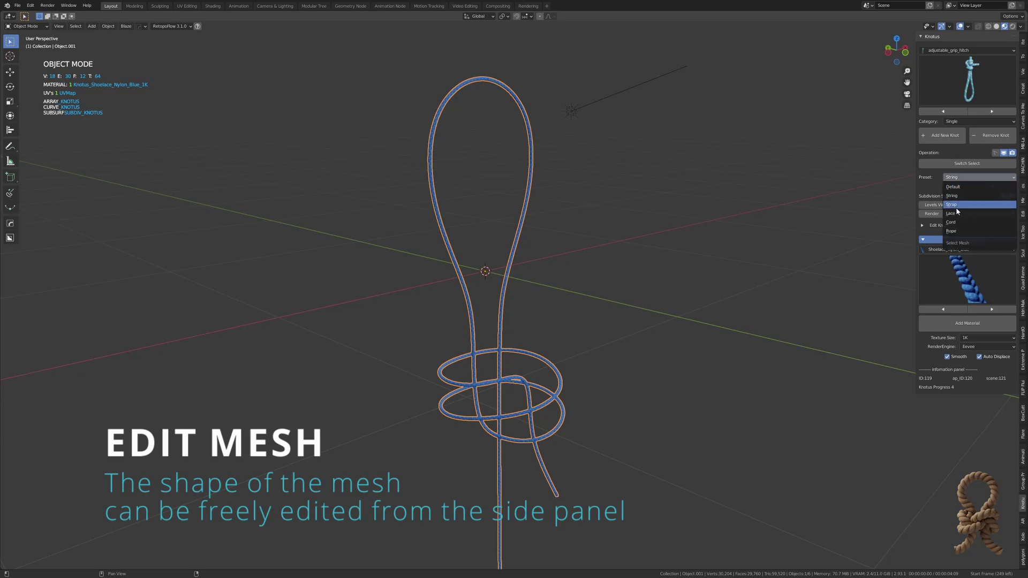
click(955, 205)
click(958, 177)
click(953, 214)
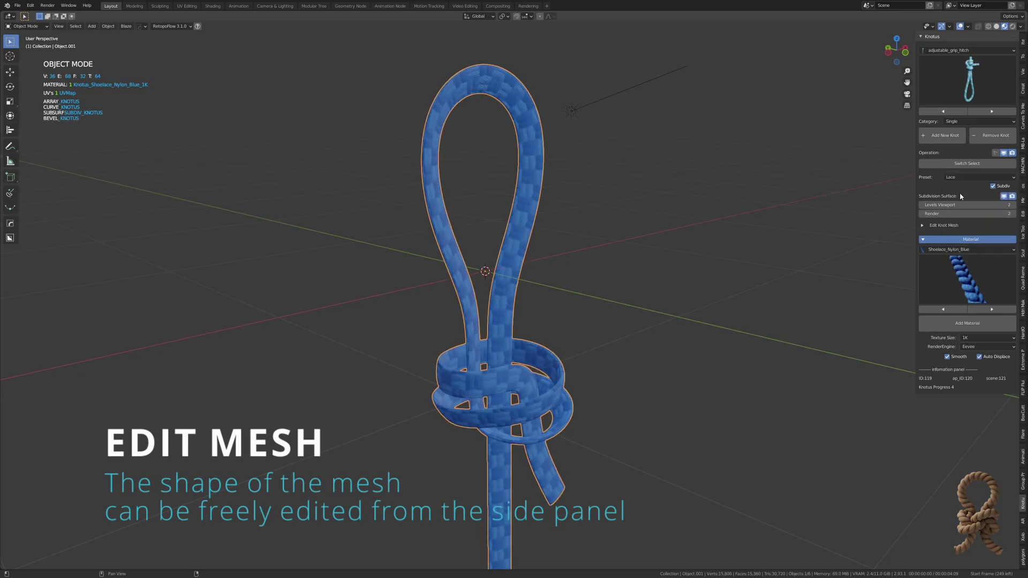
click(958, 177)
click(951, 222)
click(957, 177)
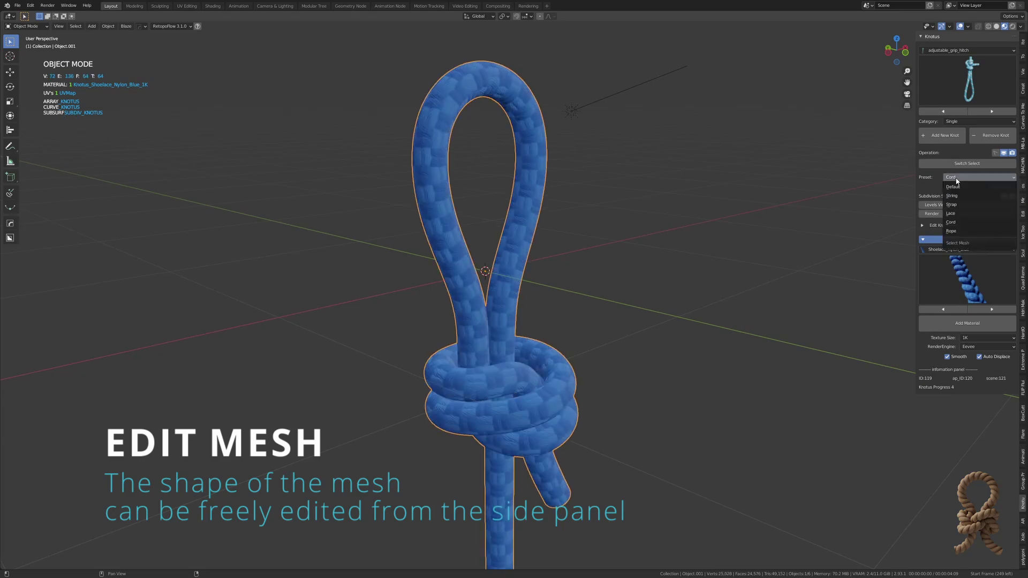
click(958, 231)
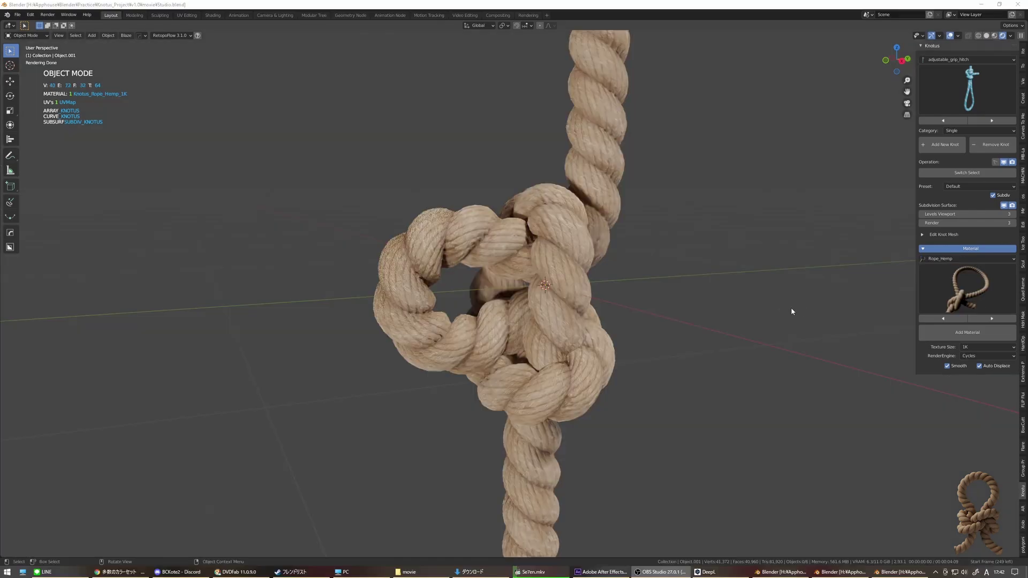
Step: Switch the hemp knot's RenderEngine from Cycles to Eevee
mouse_move(692, 303)
middle_down()
mouse_move(623, 290)
mouse_move(596, 299)
middle_up()
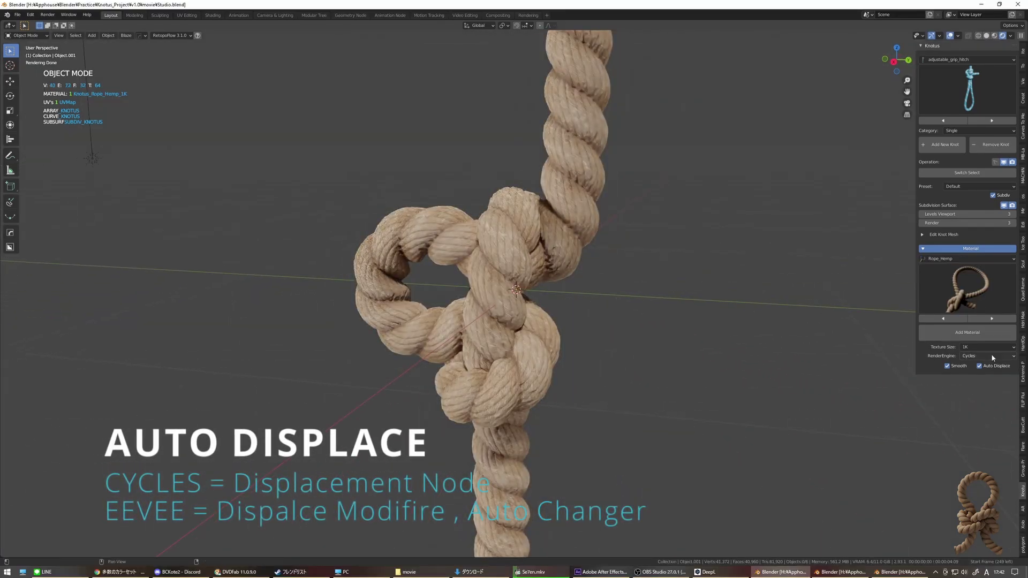
click(976, 367)
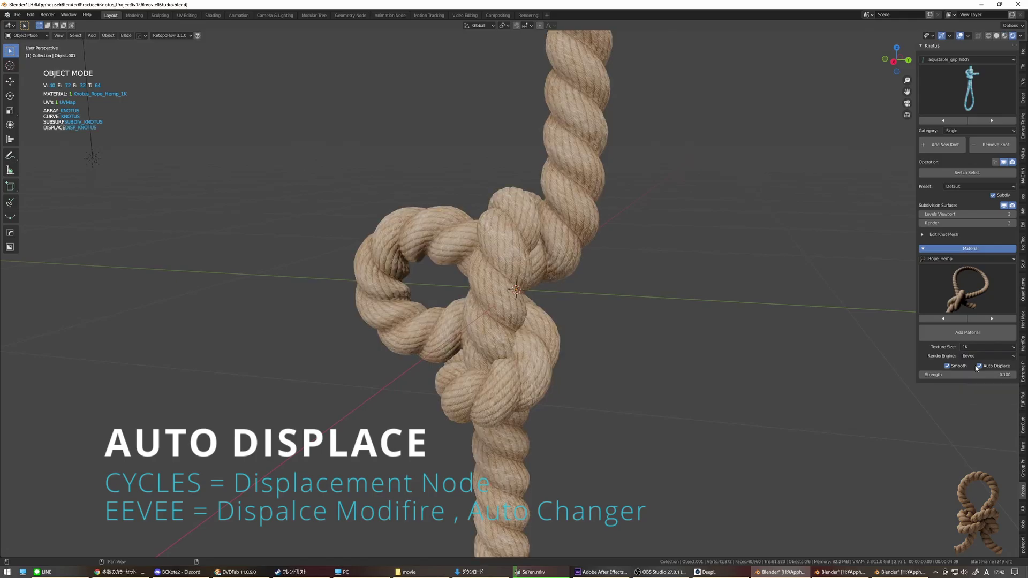
mouse_move(603, 326)
middle_down()
mouse_move(594, 328)
mouse_move(645, 326)
middle_up()
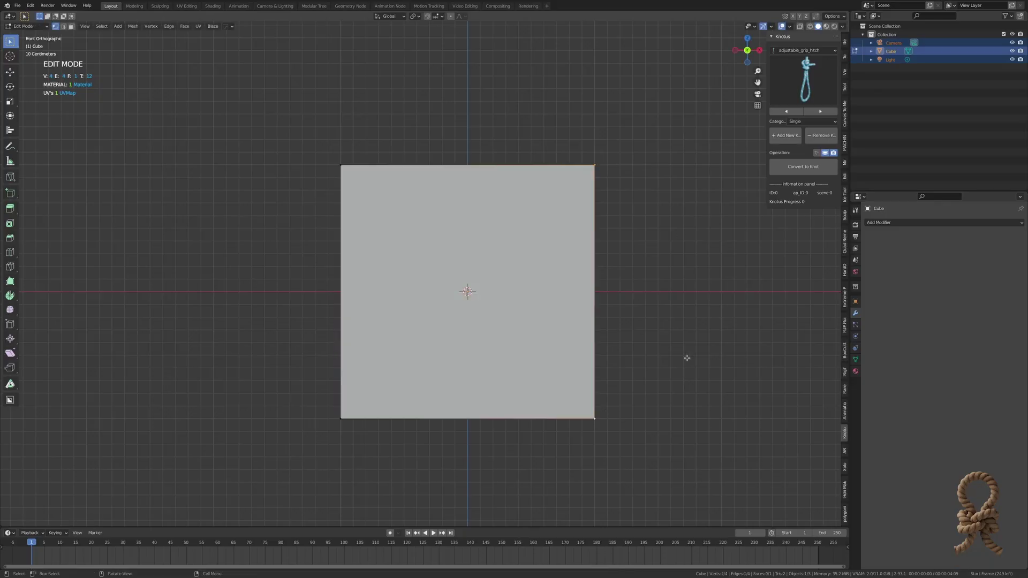
Step: Rotate the plane about Z and extrude the cable end
key(r)
key(z)
click(421, 424)
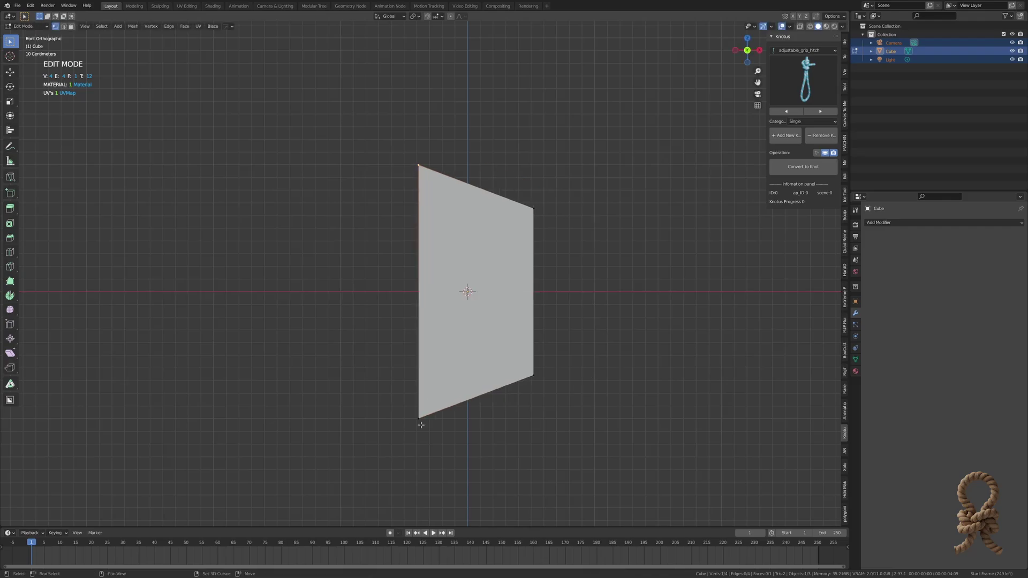
click(700, 336)
click(531, 371)
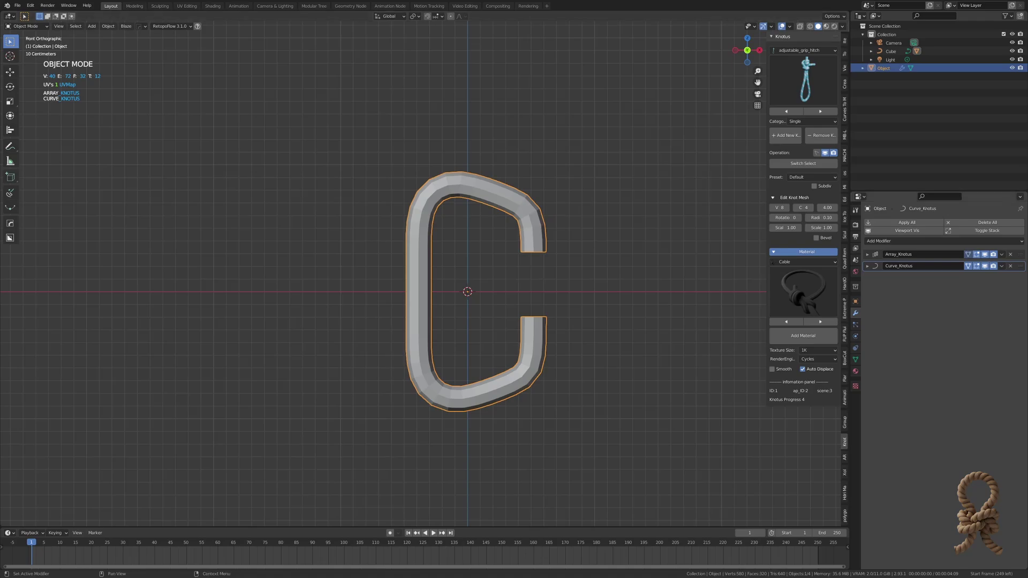
click(647, 286)
Step: Shrink, extrude and inset the end rings into a stepped connector sleeve
scroll(642, 292, down, 1)
shift+middle_drag(640, 296, 611, 233)
click(637, 233)
key(e)
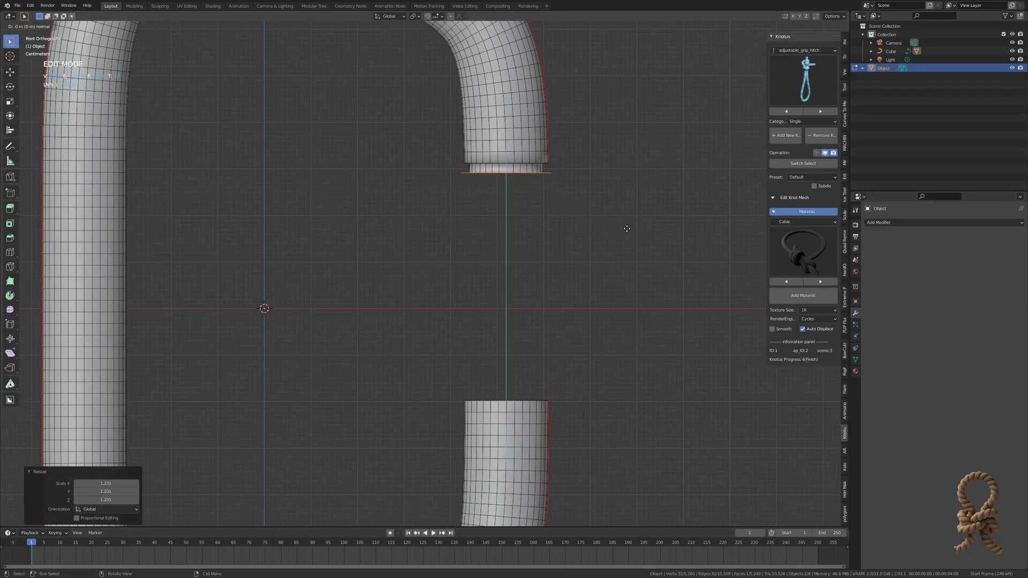
click(665, 275)
click(658, 272)
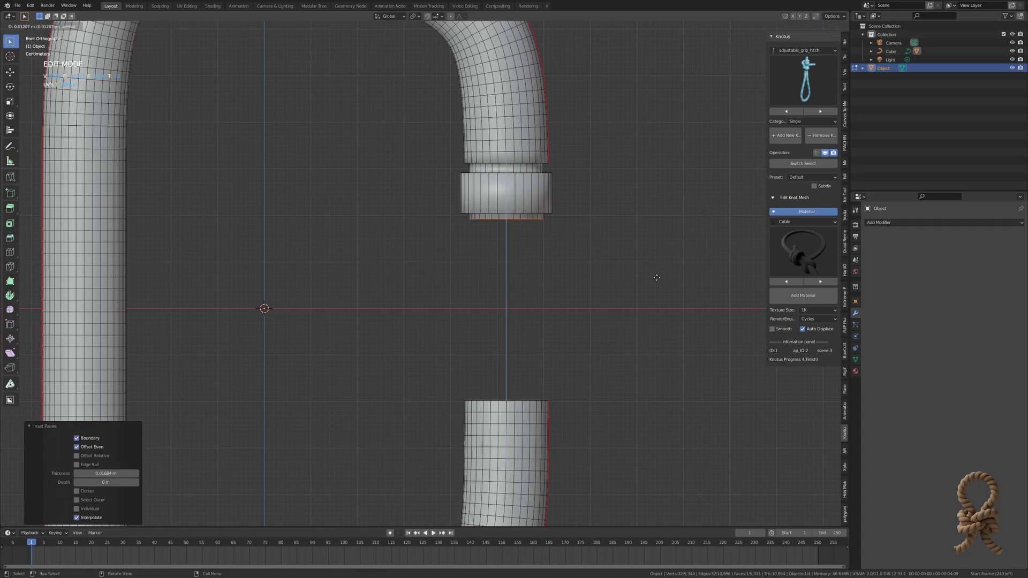
key(e)
click(710, 279)
Step: Duplicate the connector, flip it 180 degrees and move it down onto the lower cable
key(shift+d)
right_click(636, 255)
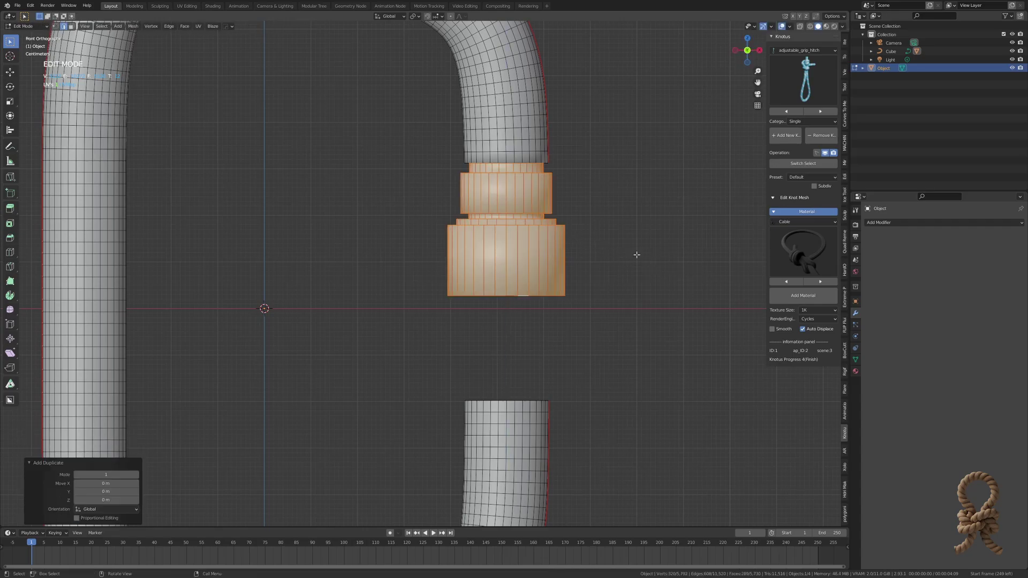
text(r180)
key(Return)
key(g)
key(z)
click(640, 393)
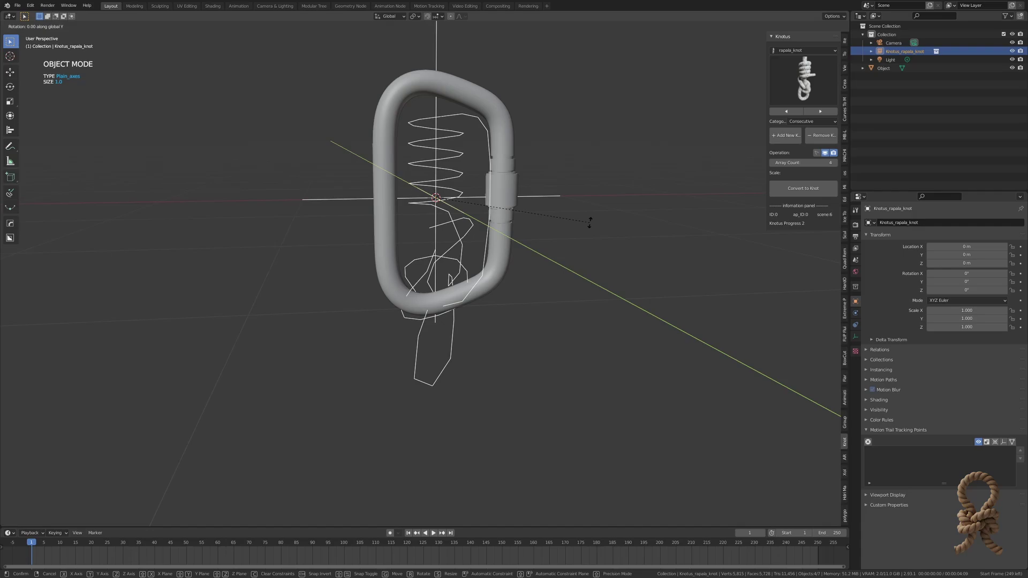
Step: Rotate and reposition the carabiner, then subdivide the rope curve
text(900)
key(Return)
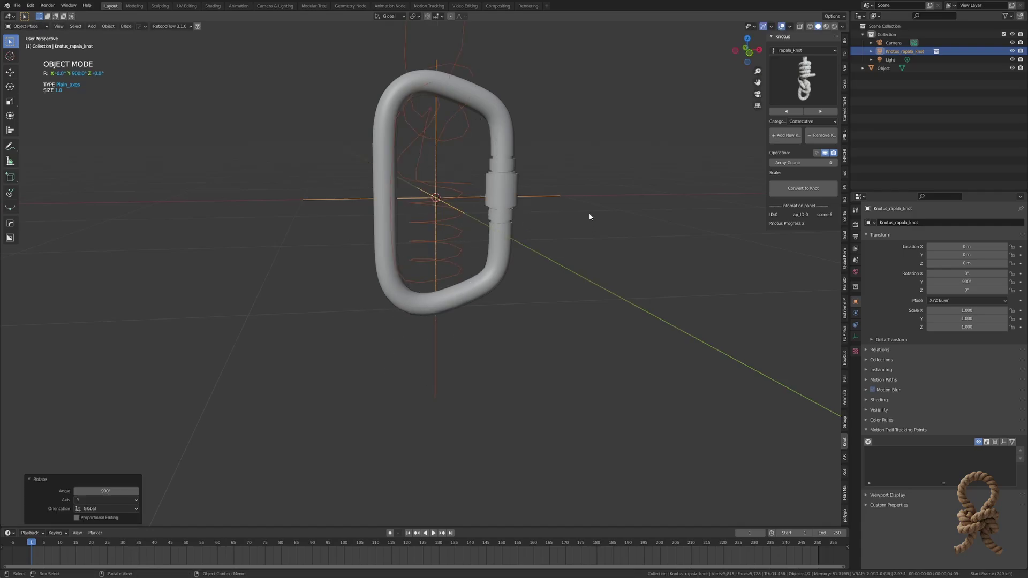
key(g)
key(z)
click(600, 293)
key(r)
key(z)
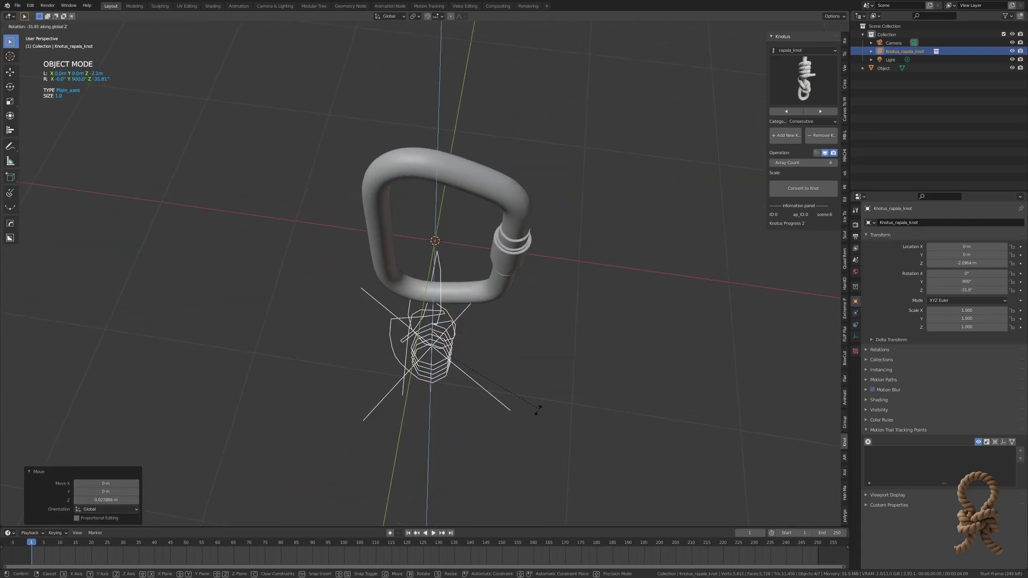
click(537, 409)
middle_drag(525, 298, 576, 249)
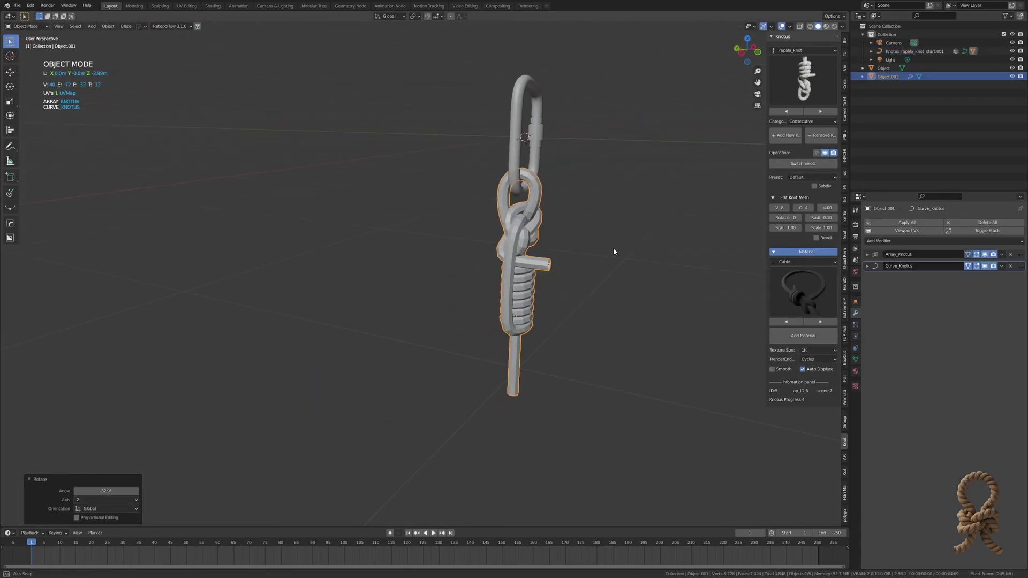
key(Tab)
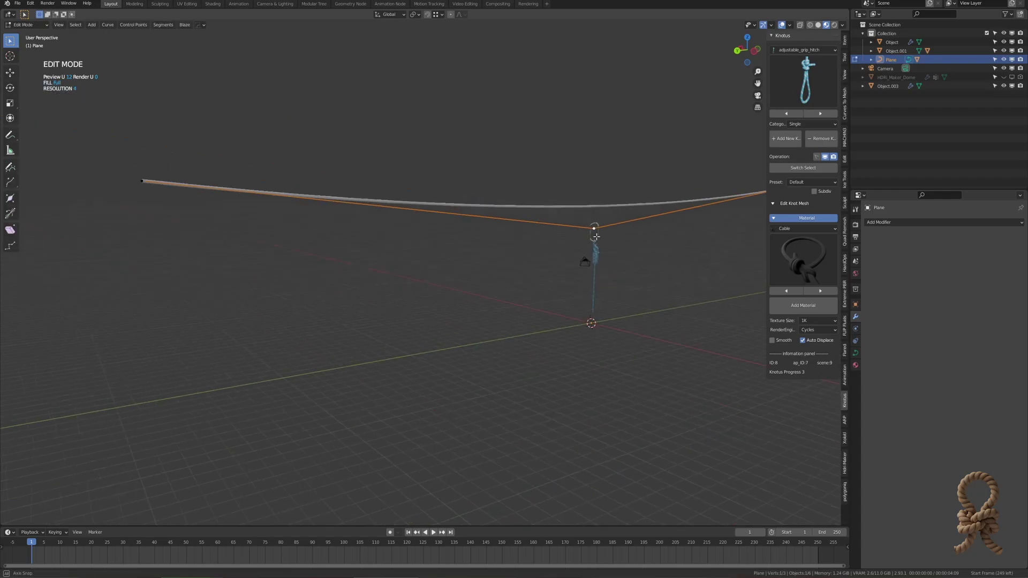
right_click(618, 267)
click(618, 267)
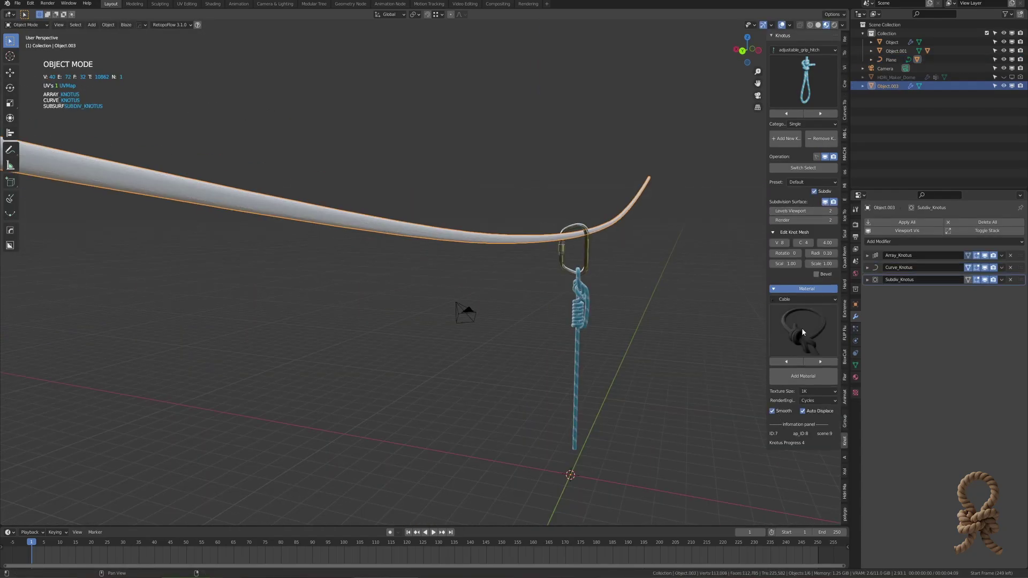
Step: Give the rope the Rope_Hemp material, radius 0.20 and a count of 8
click(802, 332)
click(522, 177)
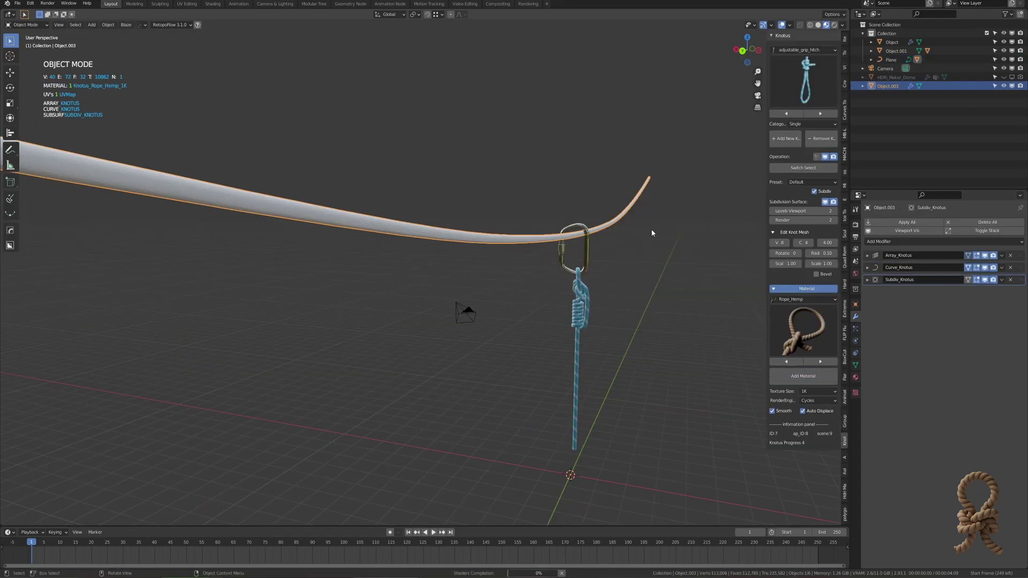
scroll(491, 215, up, 6)
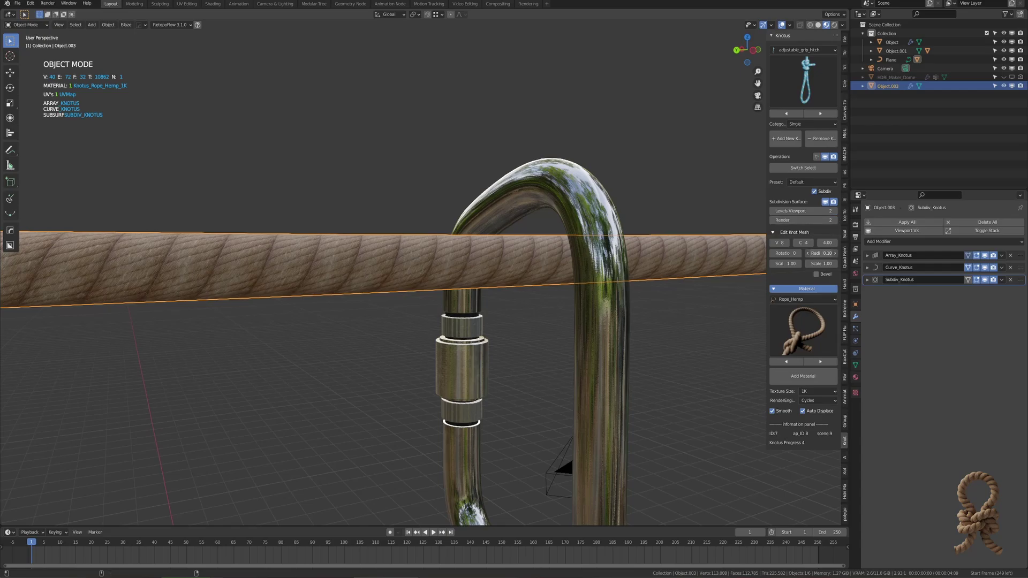
click(835, 254)
scroll(587, 239, down, 3)
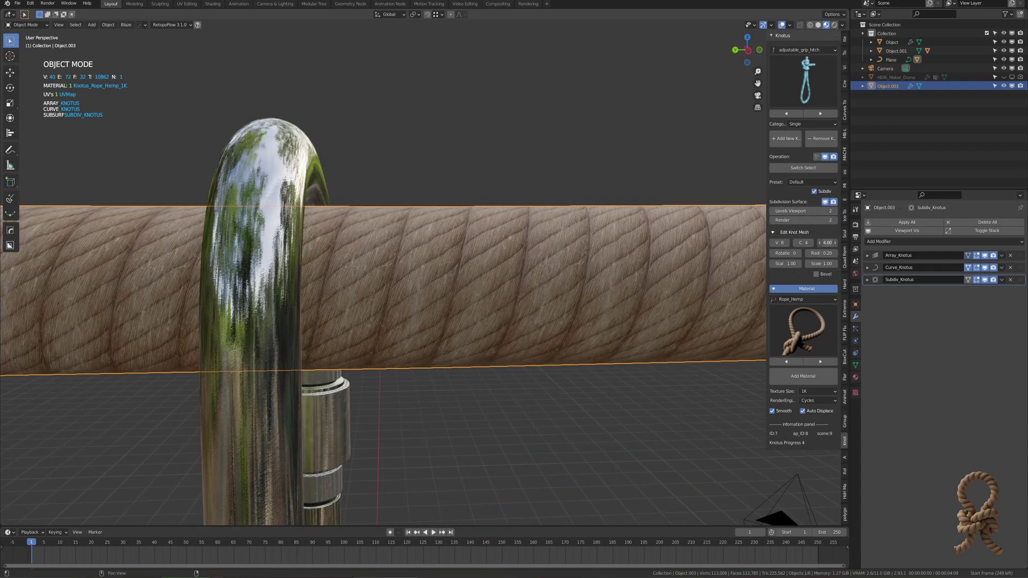
text(28)
key(Return)
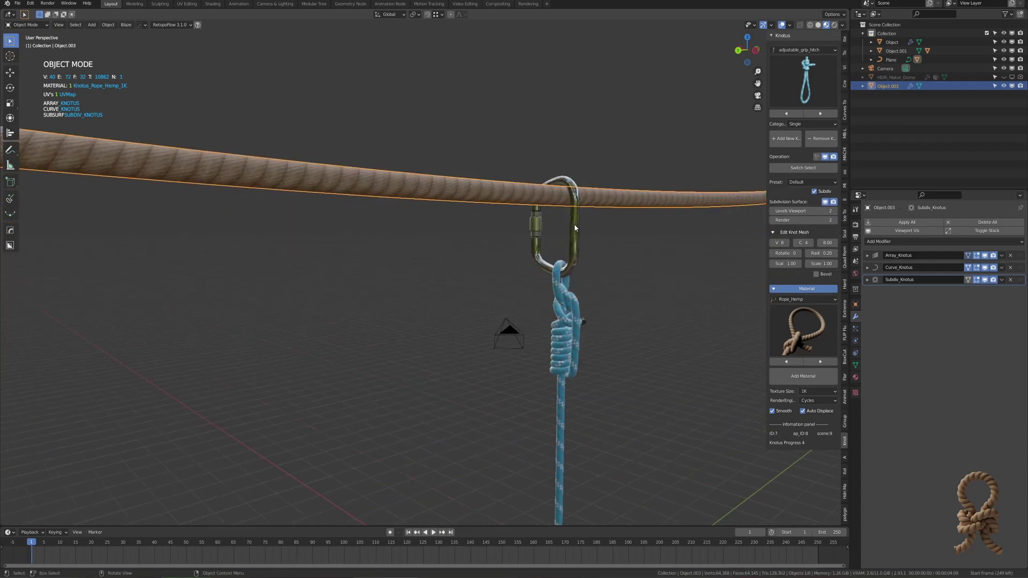
middle_drag(574, 224, 570, 194)
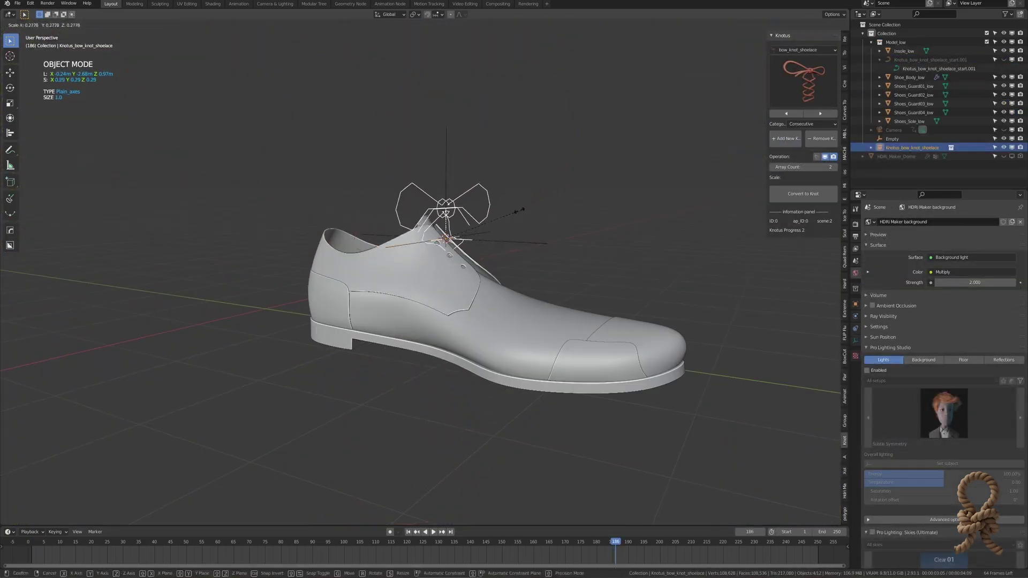
key(Return)
key(grave)
Step: Rotate and narrow the bow_knot_shoelace helper along X, then convert it into a bow-knot lace
click(577, 169)
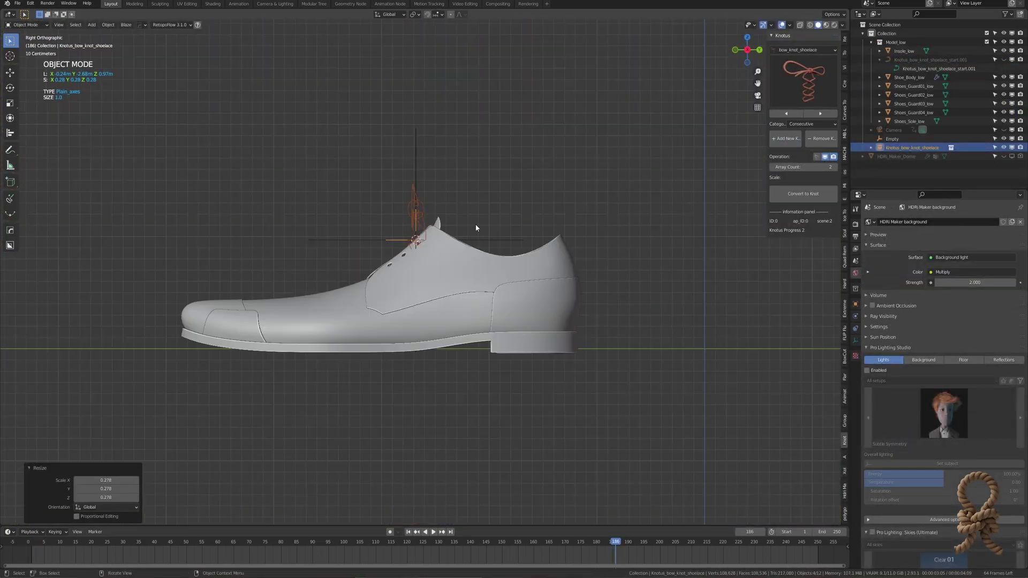
scroll(405, 325, up, 5)
key(r)
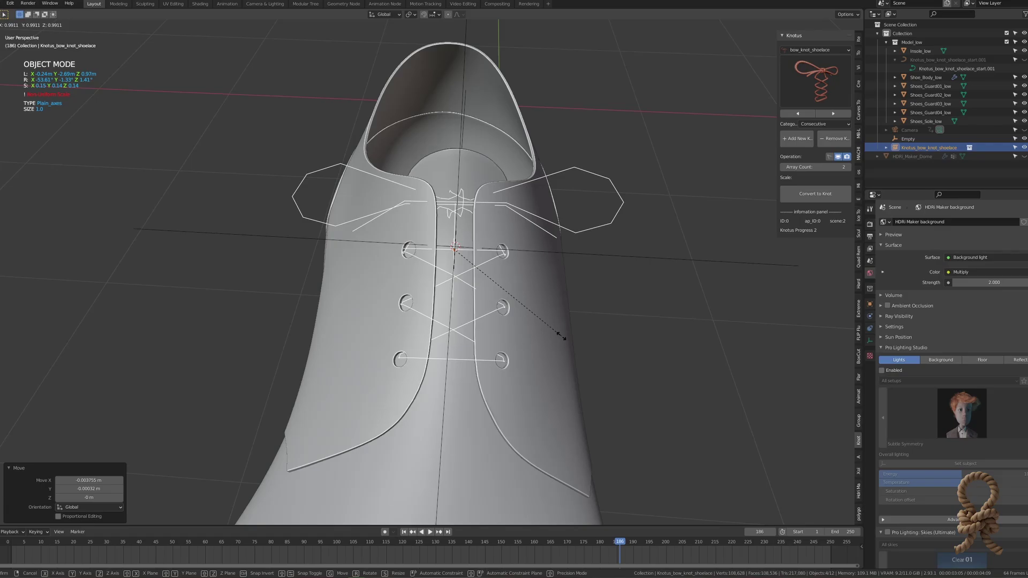
key(x)
click(562, 338)
mouse_move(562, 338)
middle_down()
mouse_move(523, 248)
mouse_move(663, 264)
middle_up()
click(829, 193)
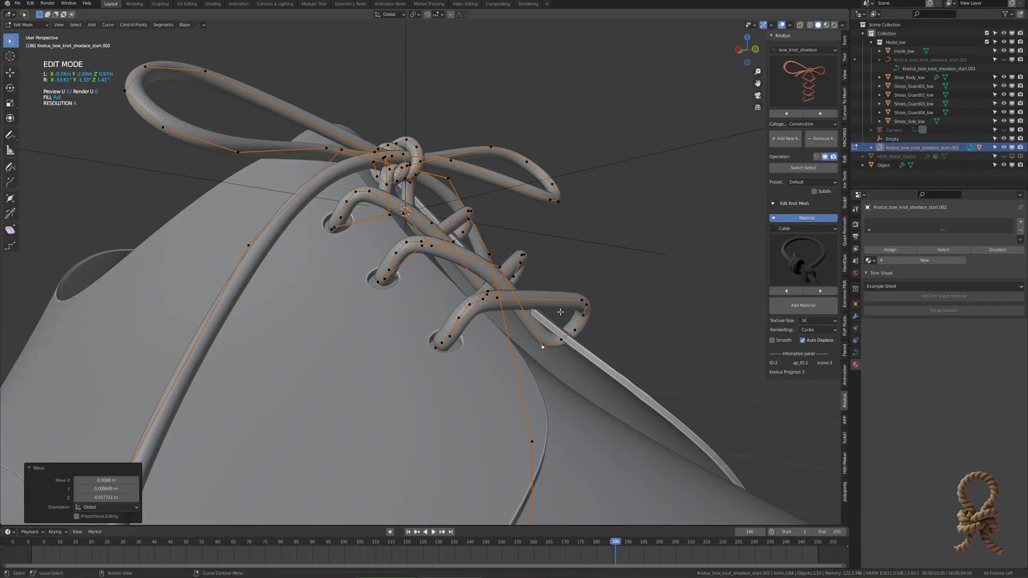
Step: In curve Edit Mode, scale the selected lace points and subdivide the lace segment
middle_drag(560, 312, 550, 338)
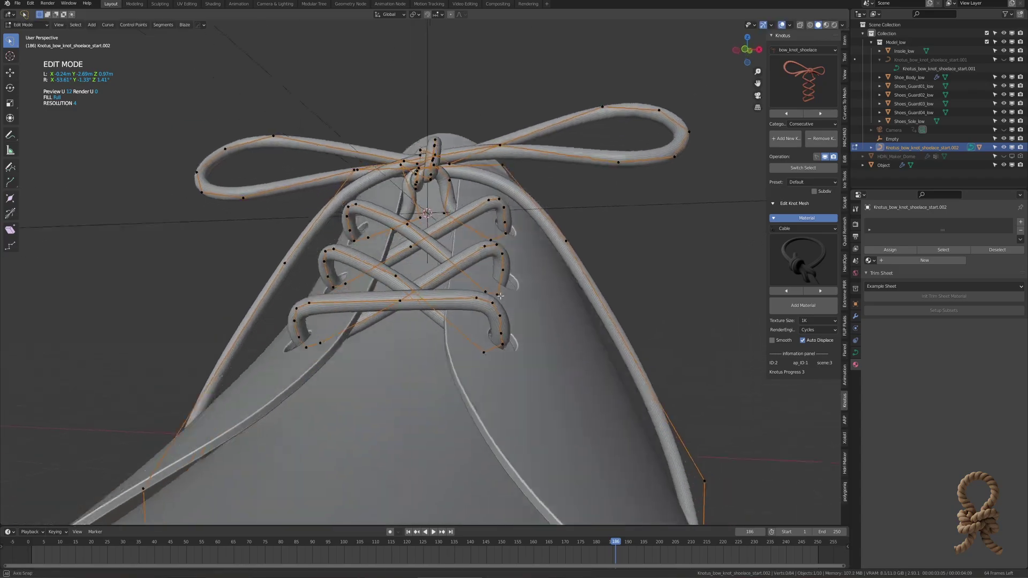
click(577, 373)
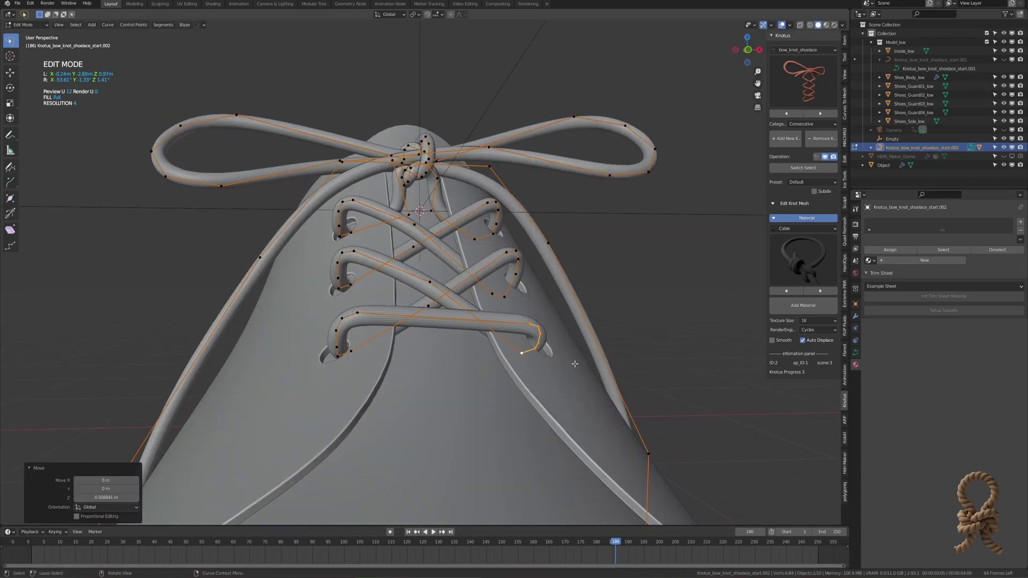
mouse_move(577, 374)
middle_down()
mouse_move(353, 331)
mouse_move(541, 267)
mouse_move(609, 310)
middle_up()
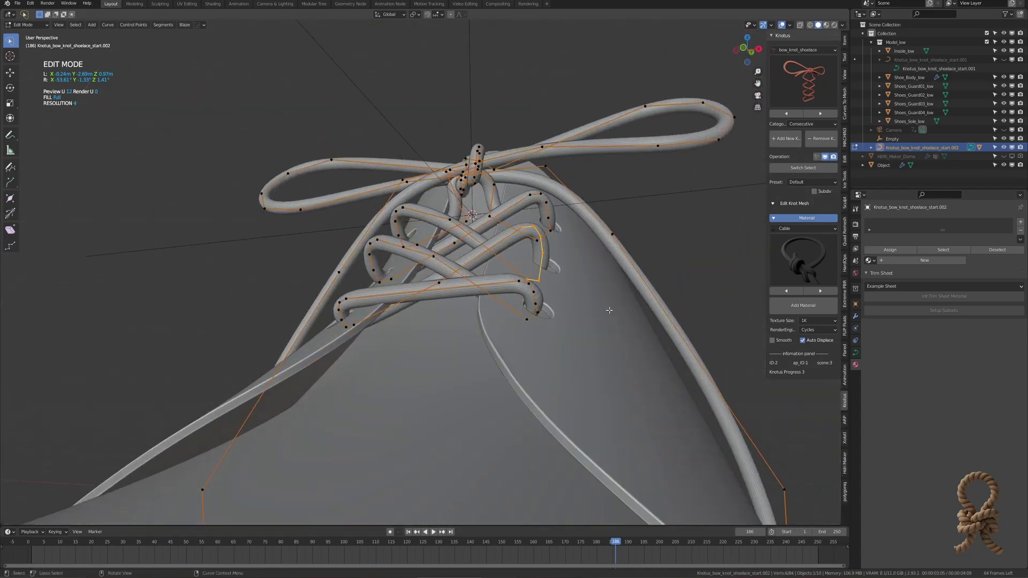
right_click(570, 436)
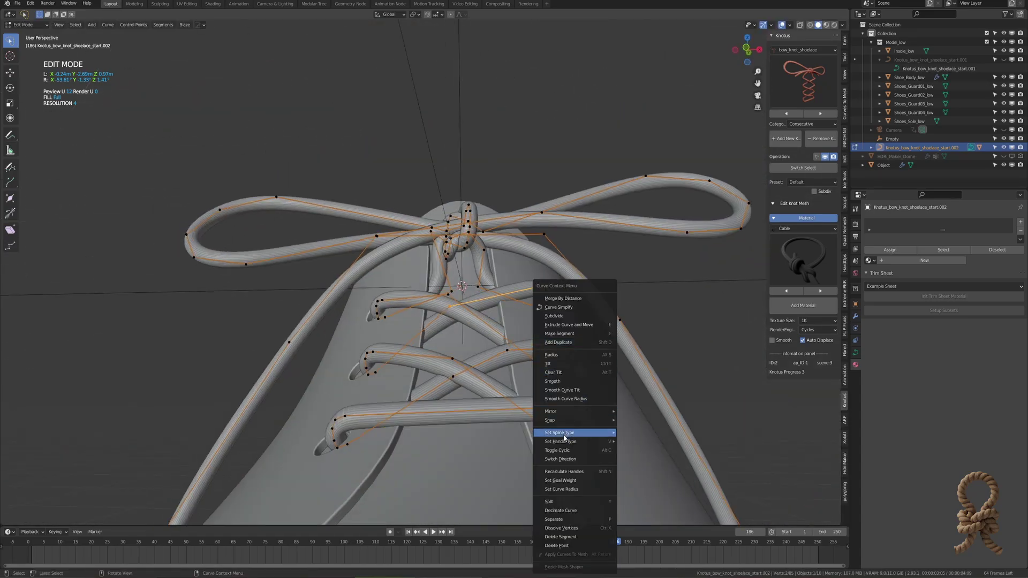
click(570, 437)
Step: Move the lace points vertically along Z to follow the eyelets and leave Edit Mode
click(557, 329)
key(g)
key(z)
mouse_move(558, 328)
middle_down()
mouse_move(578, 302)
mouse_move(530, 330)
middle_up()
click(605, 308)
key(Tab)
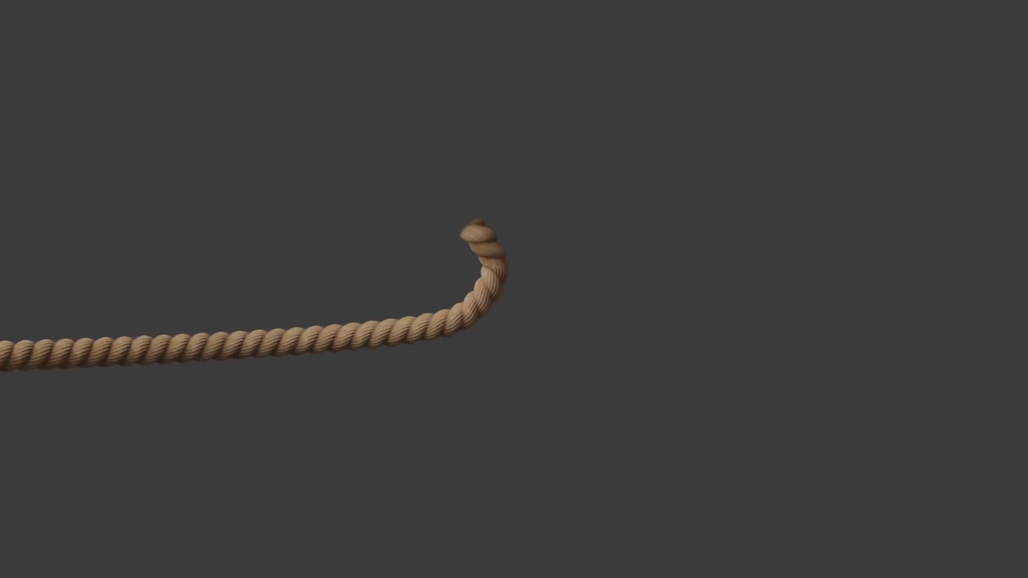